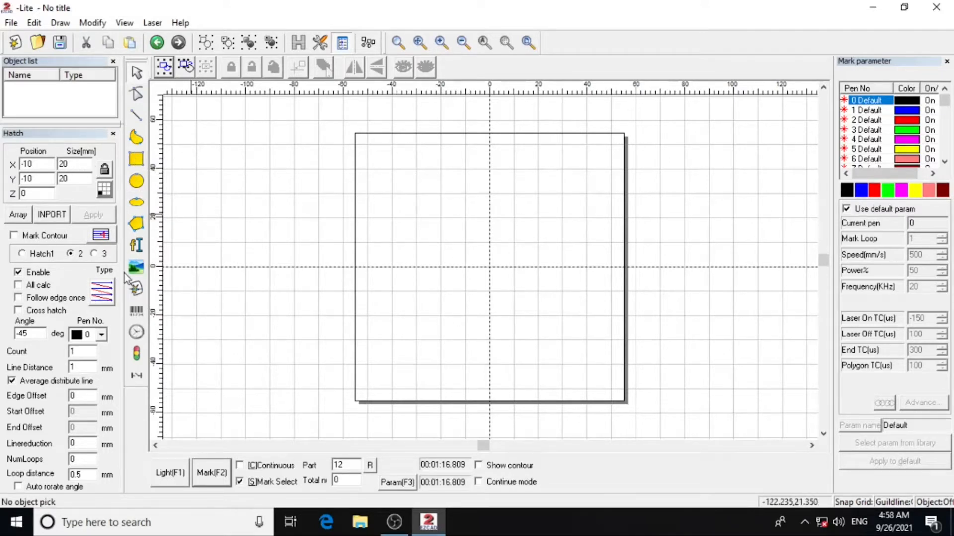
Set the line distance of hatch set 2 to 0.025 mm with no object selected and apply it
double_click(75, 367)
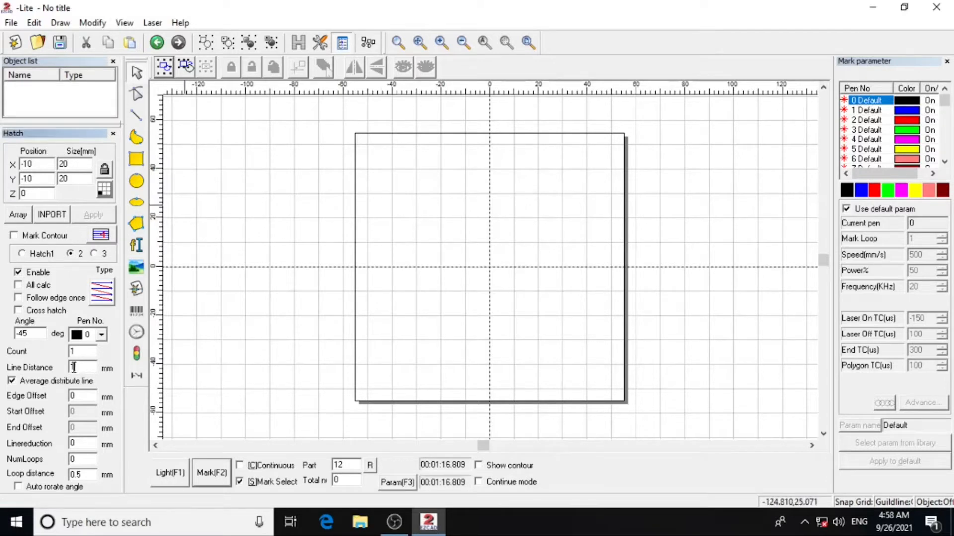
type("0.025")
left_click(377, 197)
left_click(93, 214)
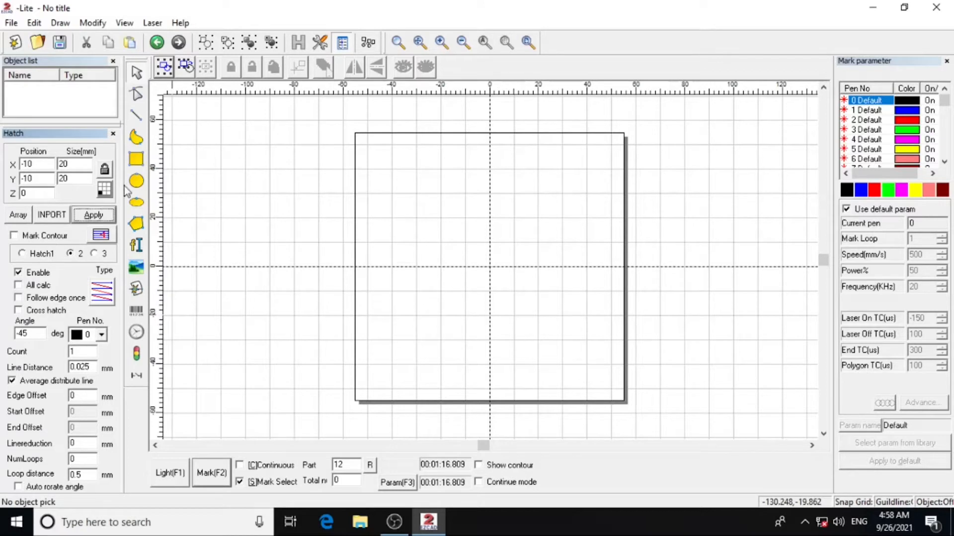
Draw a rectangle about 21 by 18 mm up and left of the origin and hatch it with a 0.025 mm line distance
left_click(136, 159)
left_click_drag(412, 184, 463, 228)
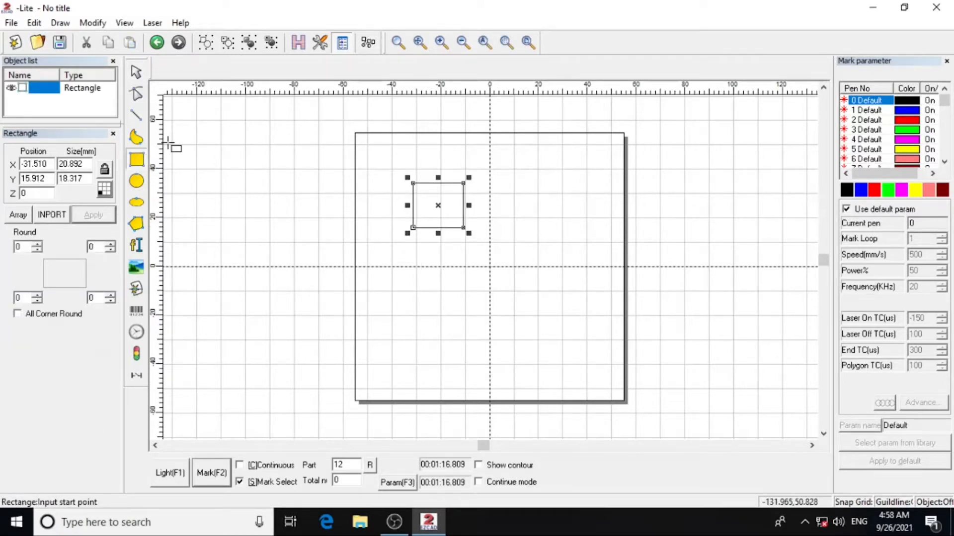
left_click(298, 42)
double_click(421, 246)
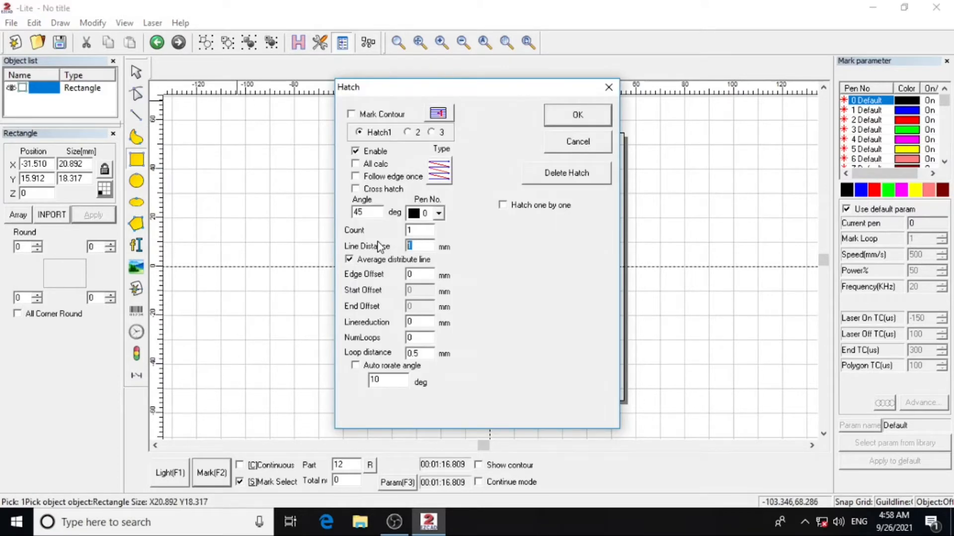
type("0.020")
left_click(578, 119)
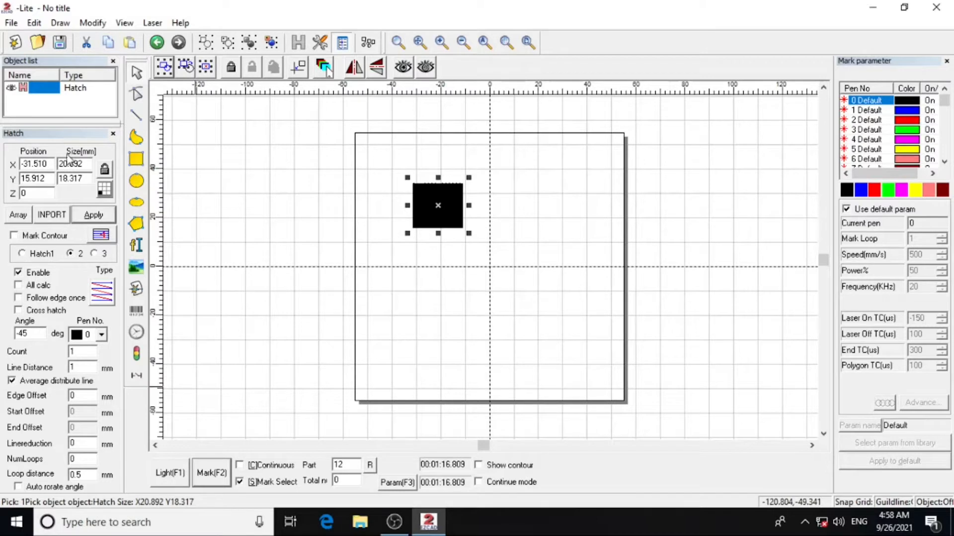
Delete the rectangle's hatch and hatch it again with the same settings
left_click_drag(51, 124, 52, 79)
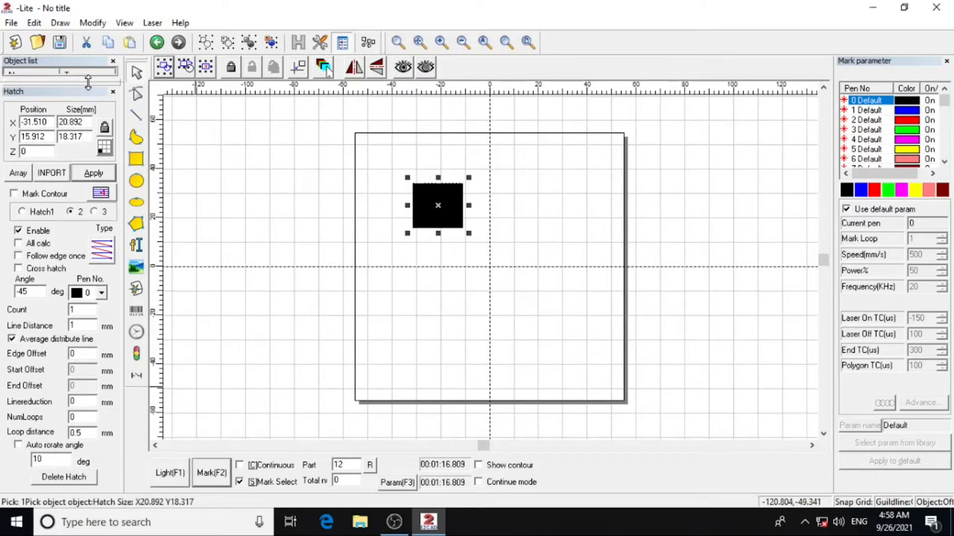
left_click(65, 478)
left_click_drag(61, 95, 61, 166)
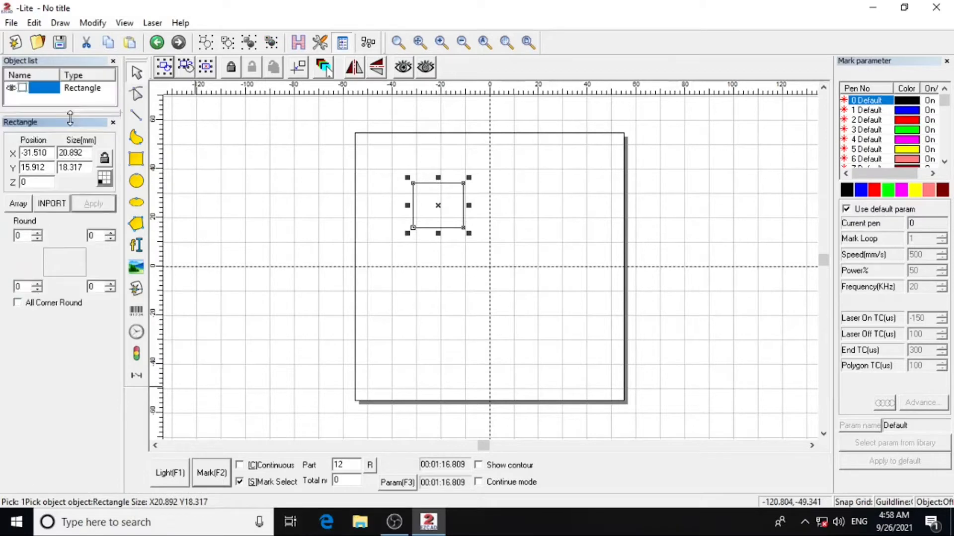
left_click(313, 45)
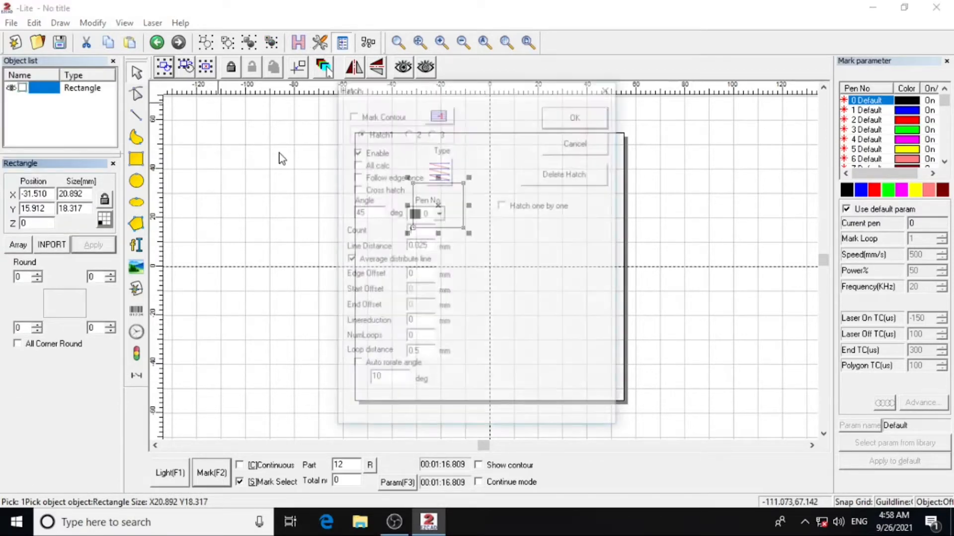
left_click(566, 120)
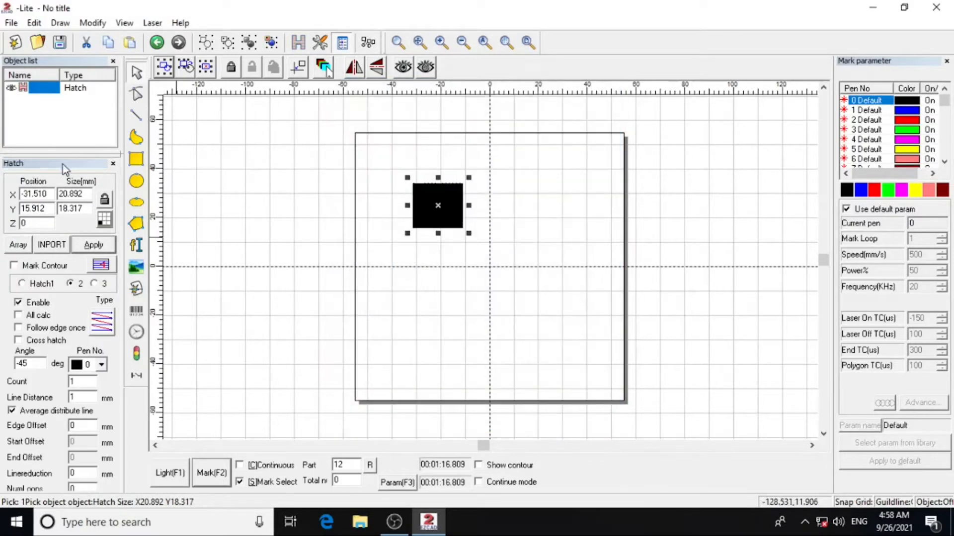
Undock the Hatch properties pane, lengthen it, and dock it back in place
left_click_drag(69, 164, 296, 114)
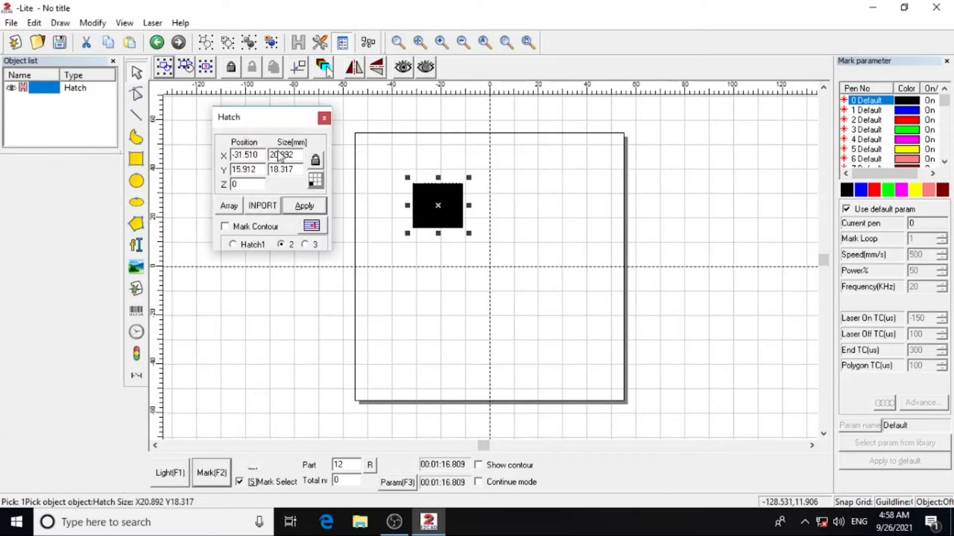
mouse_move(320, 253)
left_mouse_down()
mouse_move(343, 279)
mouse_move(350, 309)
left_mouse_up()
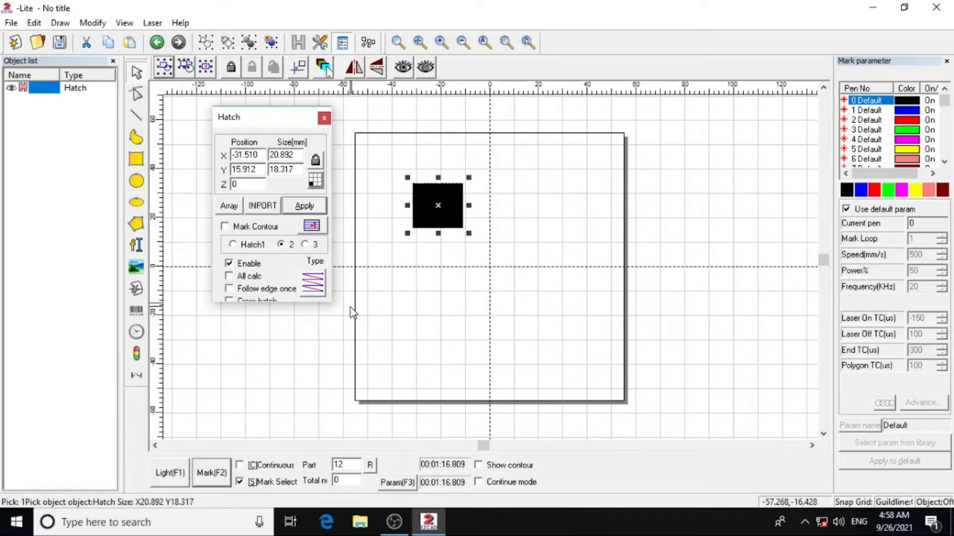
mouse_move(263, 119)
left_mouse_down()
mouse_move(42, 174)
mouse_move(51, 165)
left_mouse_up()
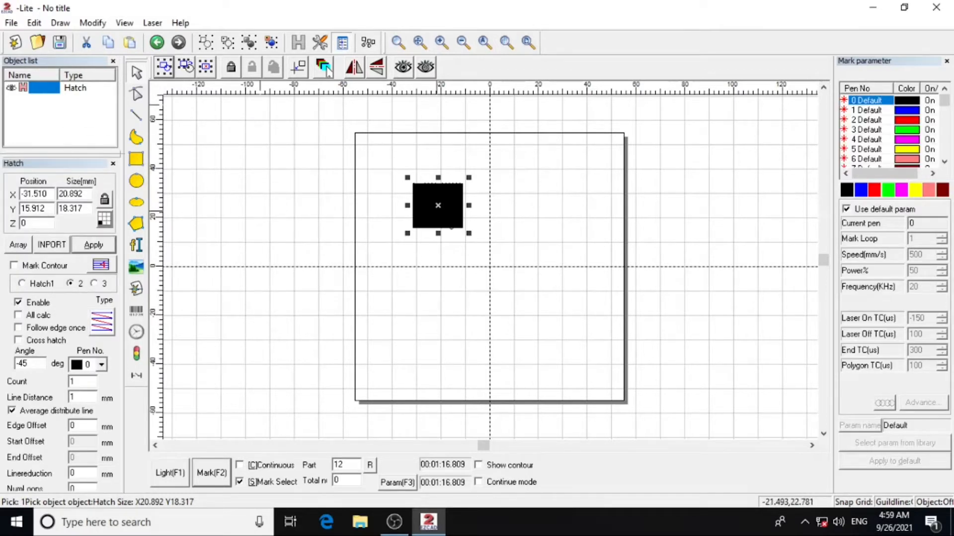
Delete the hatch from the rectangle and restore the height of the object list
left_click_drag(46, 152, 50, 83)
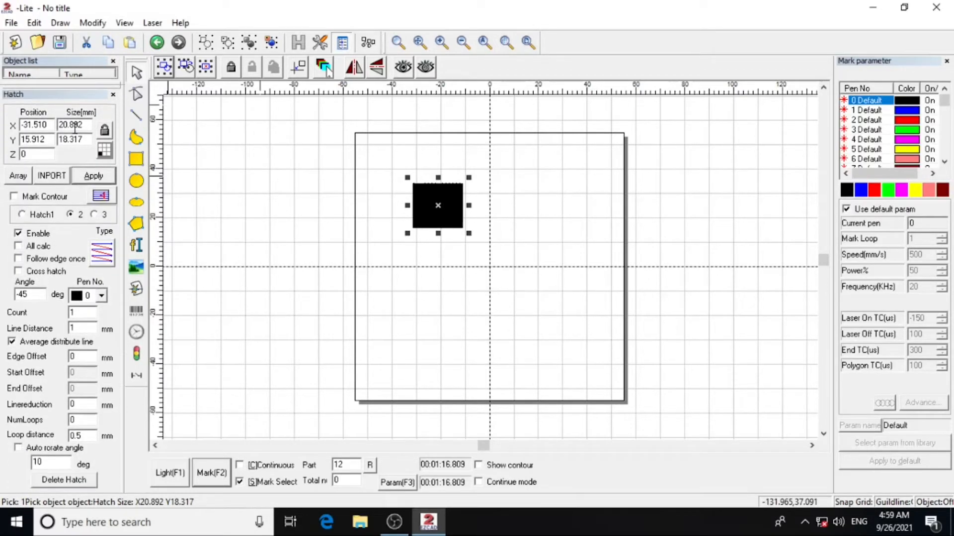
left_click(64, 484)
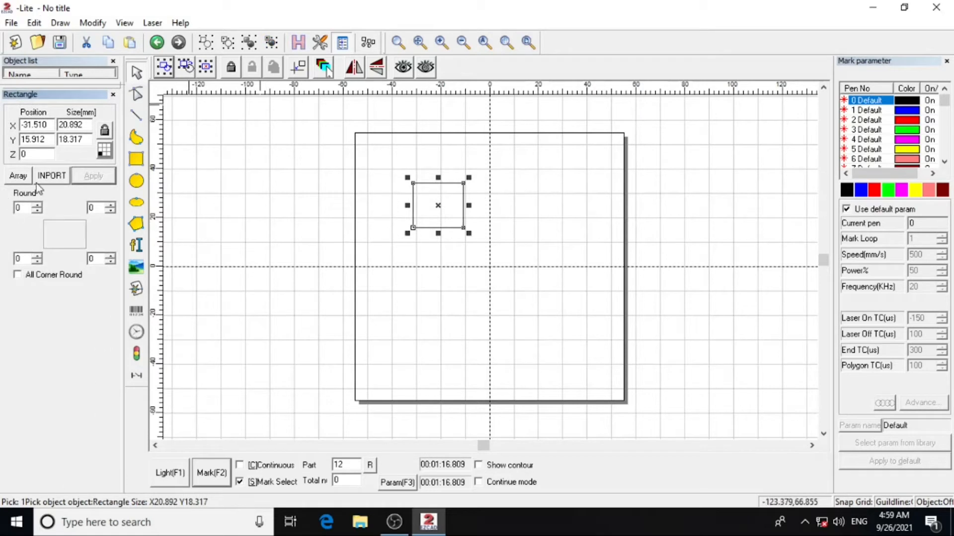
left_click_drag(60, 86, 73, 164)
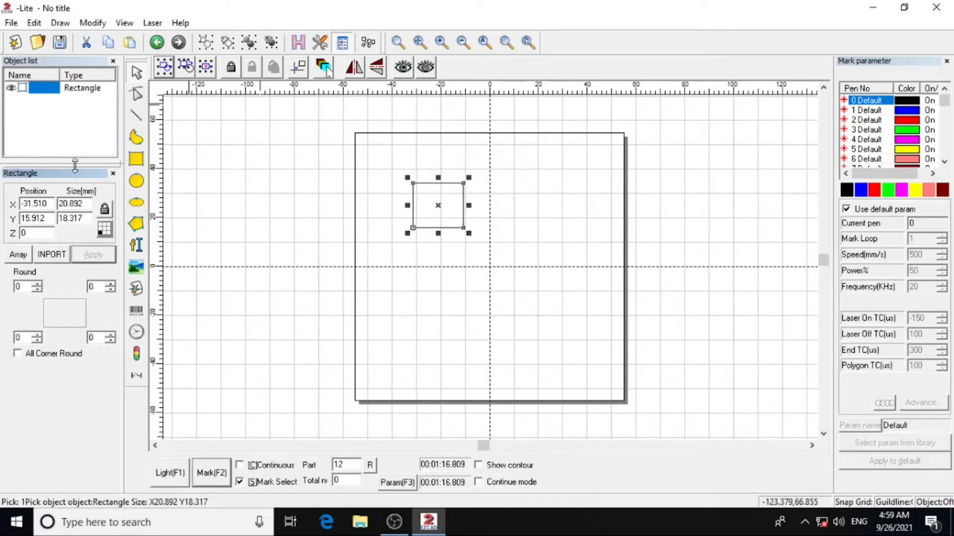
Set the rectangle's size to 20 mm in X and 20 mm in Y
double_click(77, 203)
type("20")
double_click(80, 221)
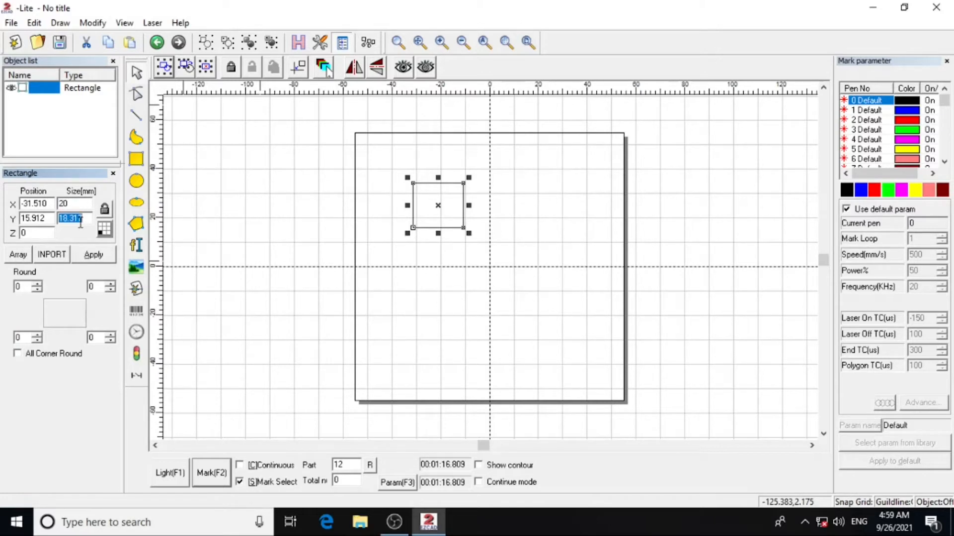
type("20")
left_click(82, 253)
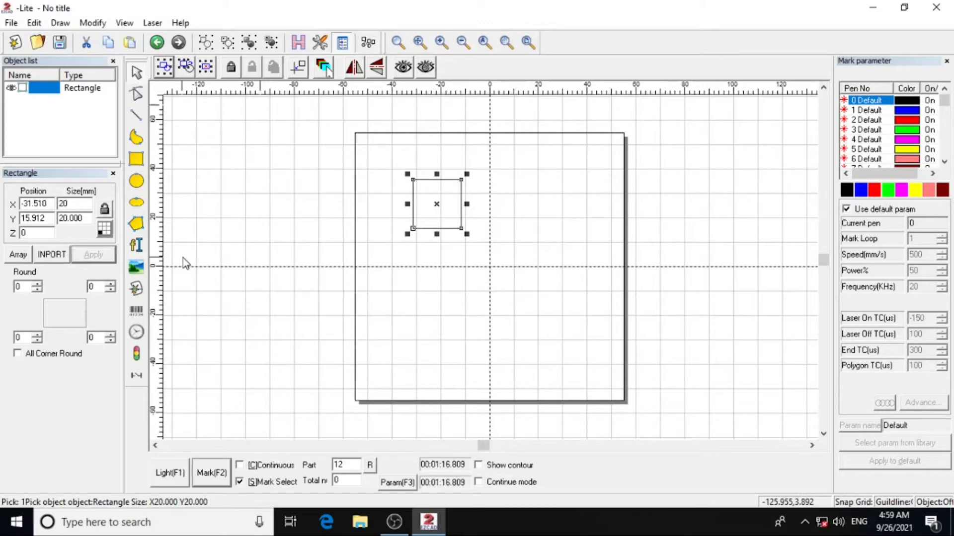
Centre the 20 mm square on the workspace origin
key("p")
scroll(285, 200, "down", 1)
scroll(311, 185, "up", 13)
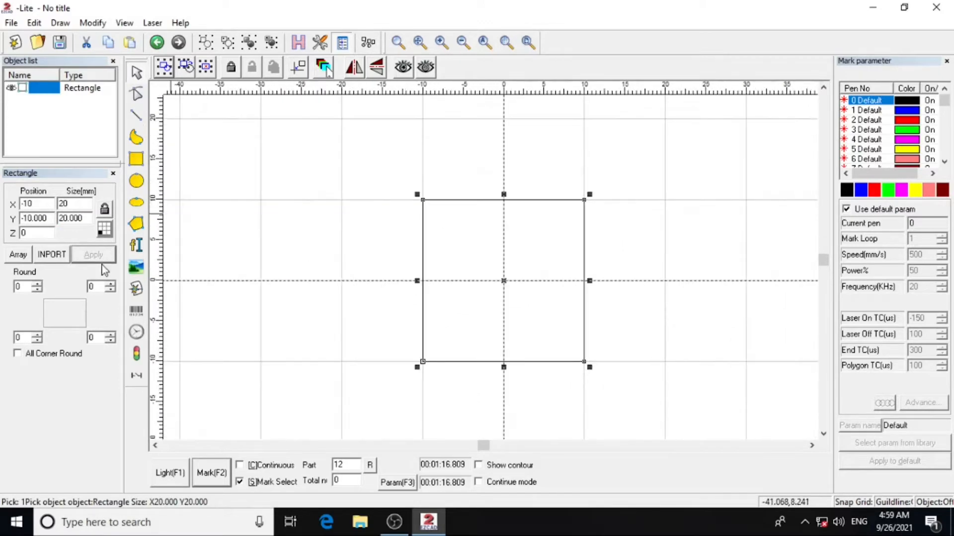
Hatch the centred square with Mark Contour enabled
left_click(481, 145)
left_click(424, 198)
left_click(325, 67)
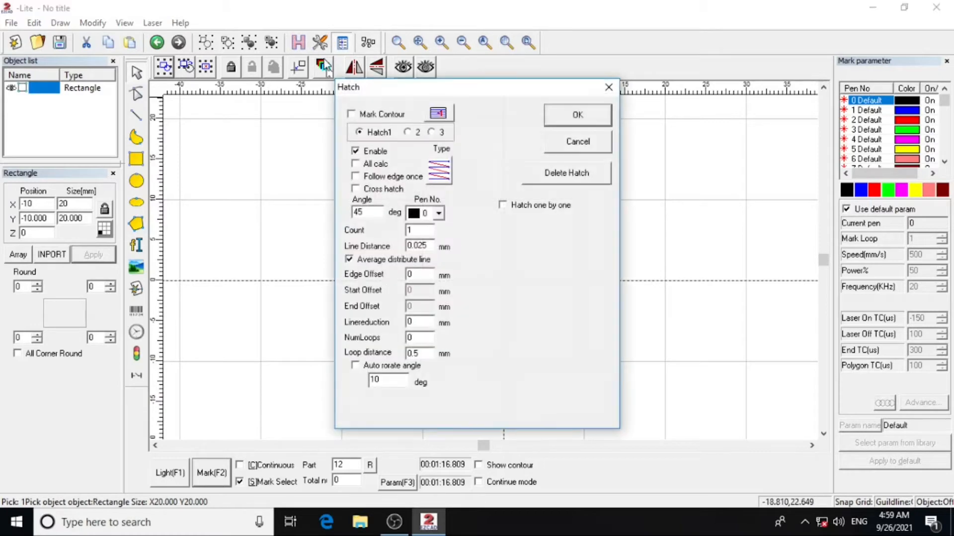
left_click_drag(419, 91, 274, 85)
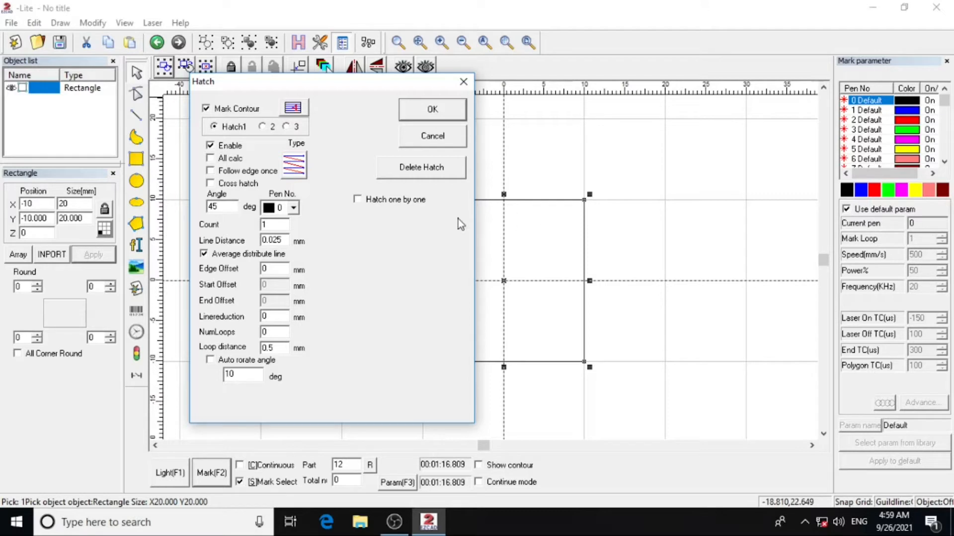
left_click(419, 110)
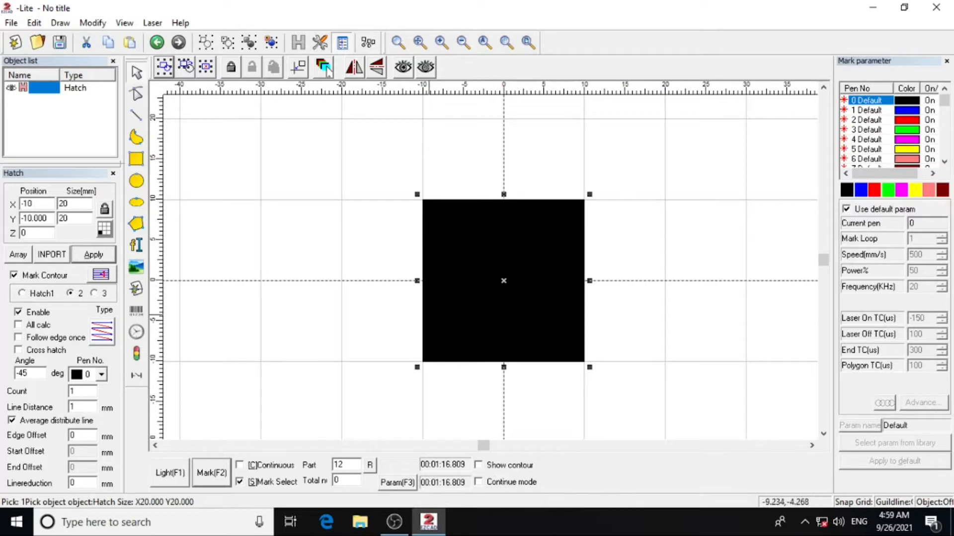
Turn off Mark Contour on the square's hatch and apply it with the Hatch1 settings active
left_click(16, 277)
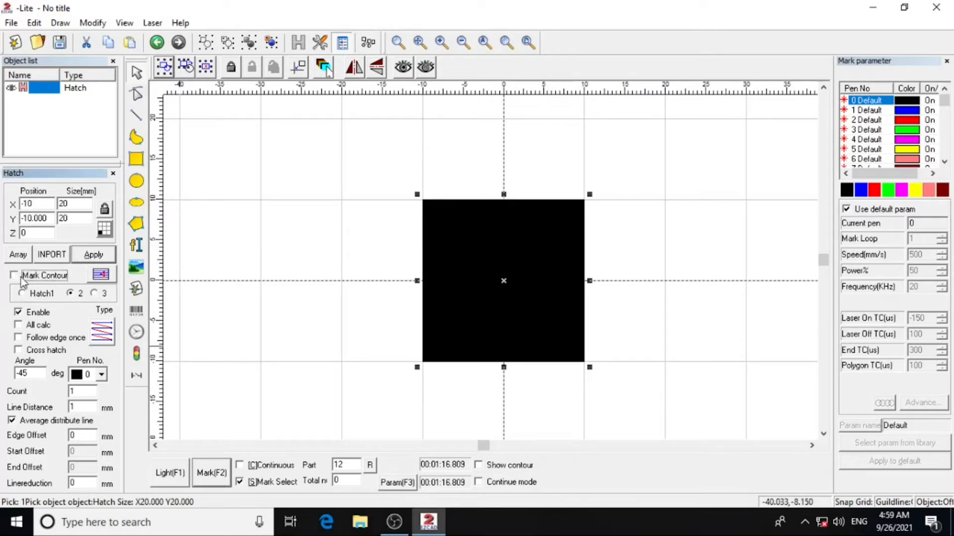
left_click(93, 255)
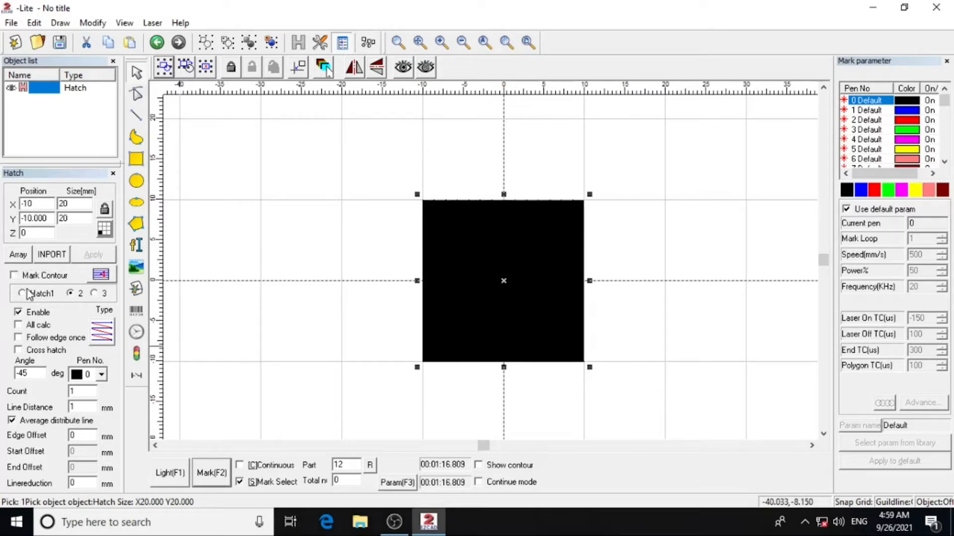
left_click(22, 293)
left_click(81, 257)
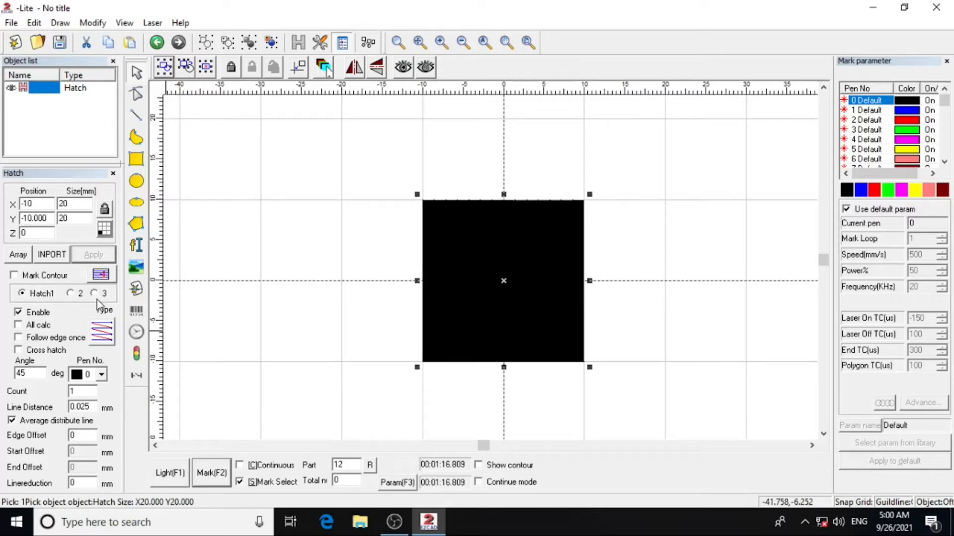
Look through the settings of hatch sets 2 and 3 and return to Hatch1
left_click(71, 294)
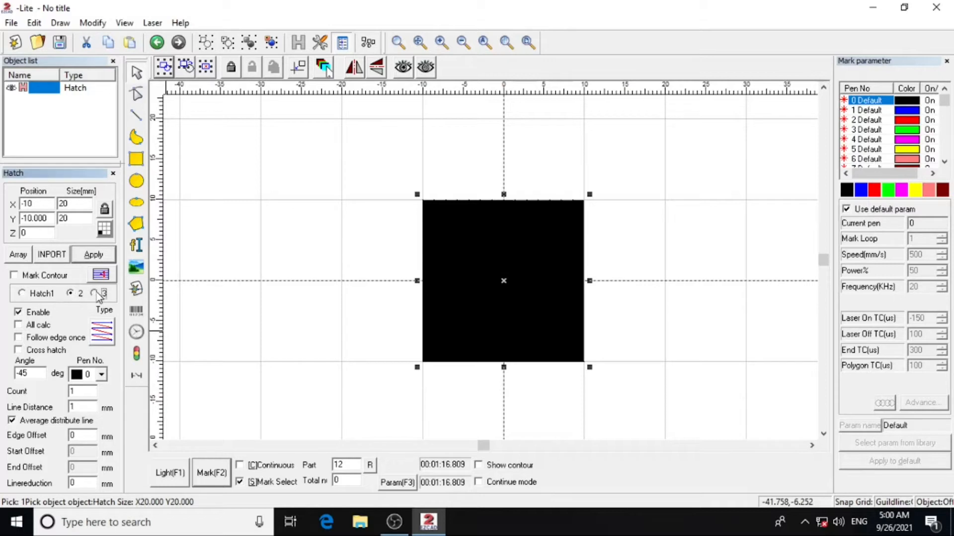
left_click(94, 294)
left_click(33, 296)
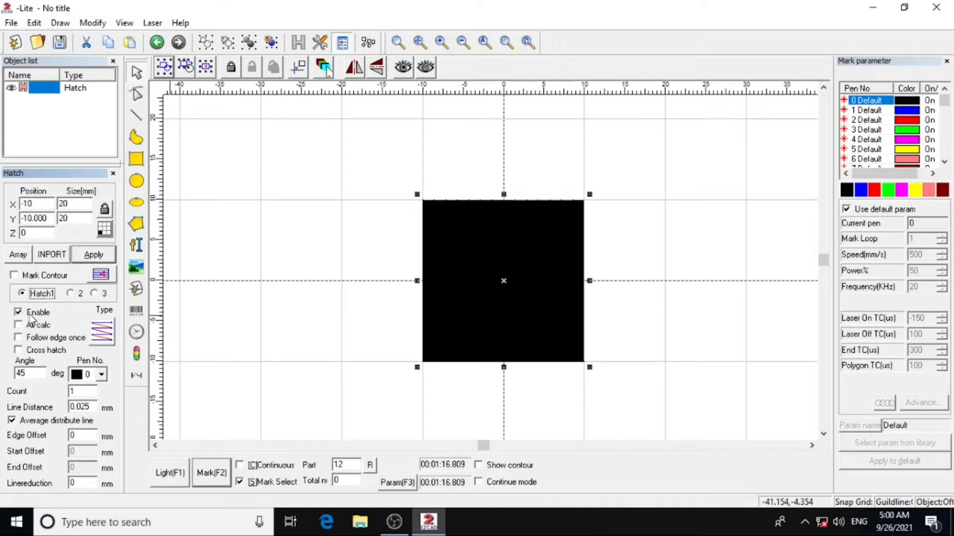
Cycle through the available Hatch1 fill types and return to the zigzag line type
left_click(103, 330)
left_click(110, 336)
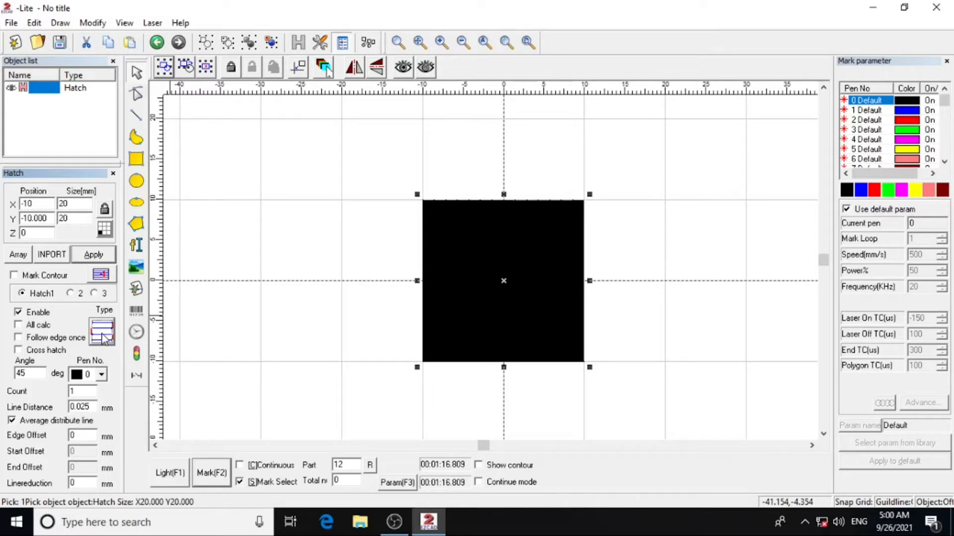
left_click(110, 341)
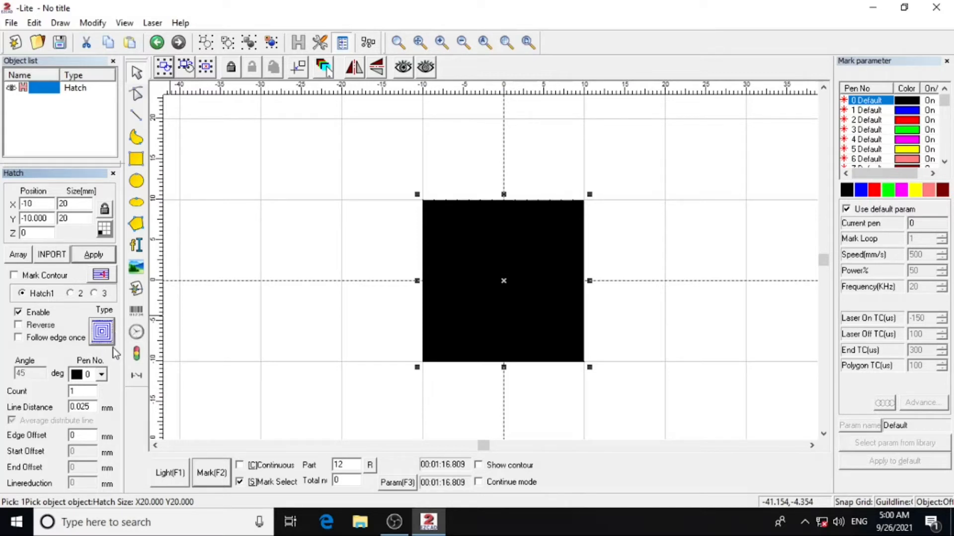
left_click(102, 332)
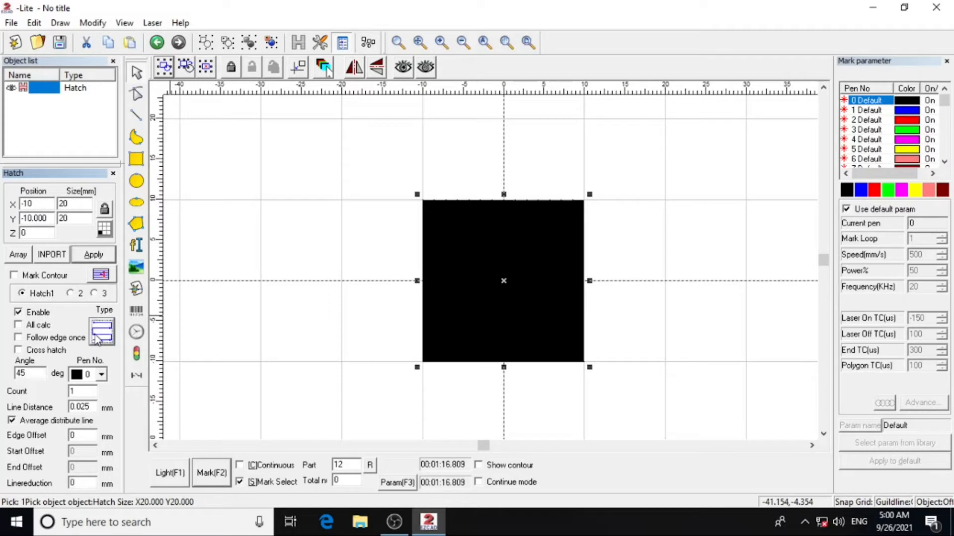
left_click(111, 336)
left_click(104, 332)
left_click(104, 334)
left_click(102, 332)
left_click(103, 331)
left_click(99, 332)
left_click(94, 324)
left_click(94, 324)
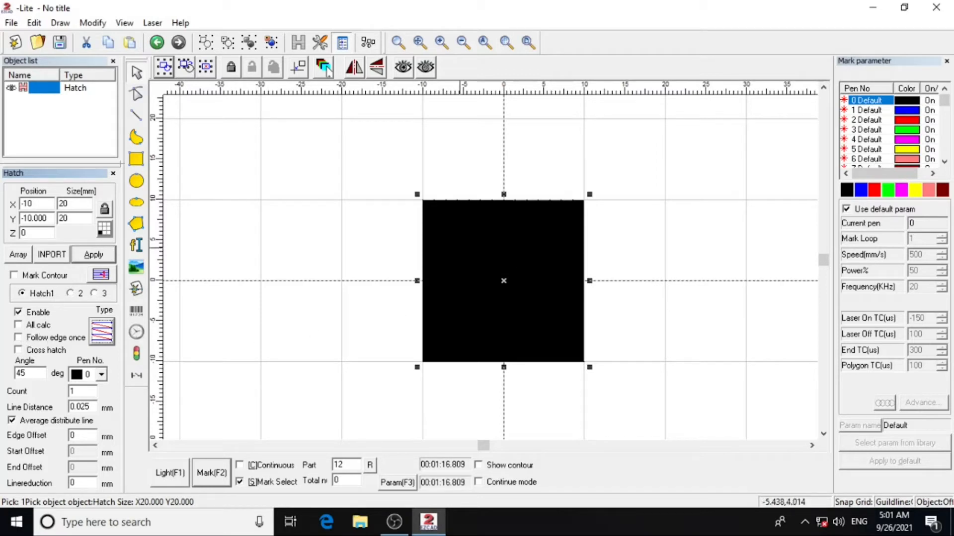
Apply the All calc option to Hatch1, and switch the option off again
left_click(18, 325)
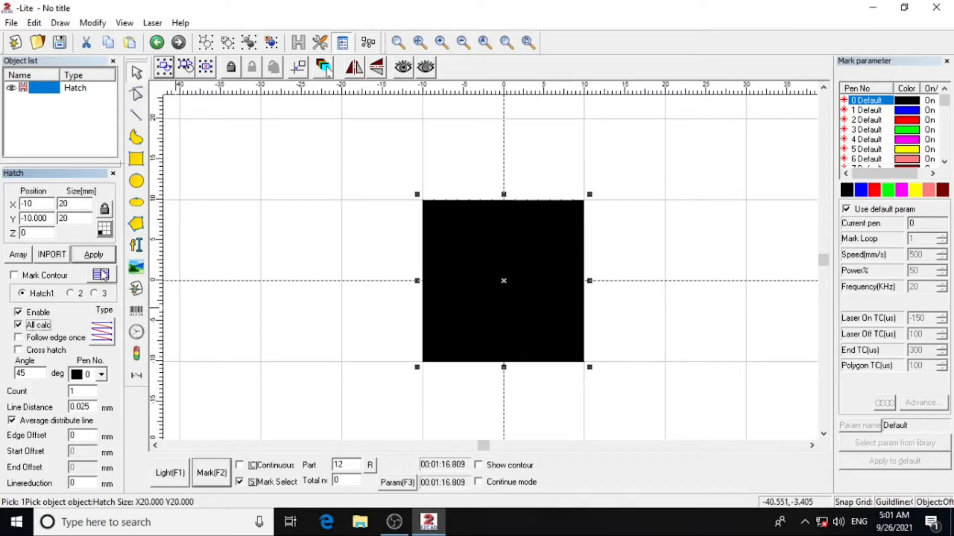
left_click(108, 258)
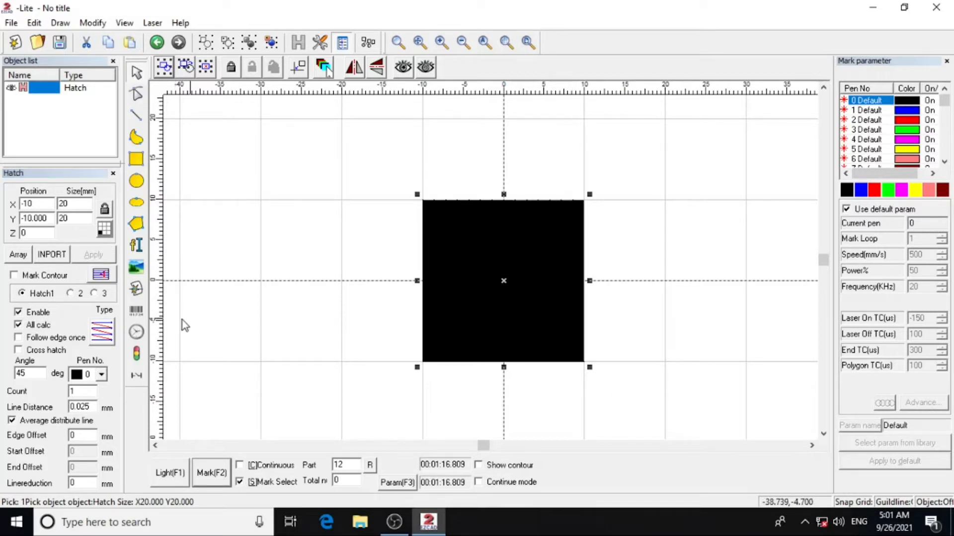
left_click(18, 326)
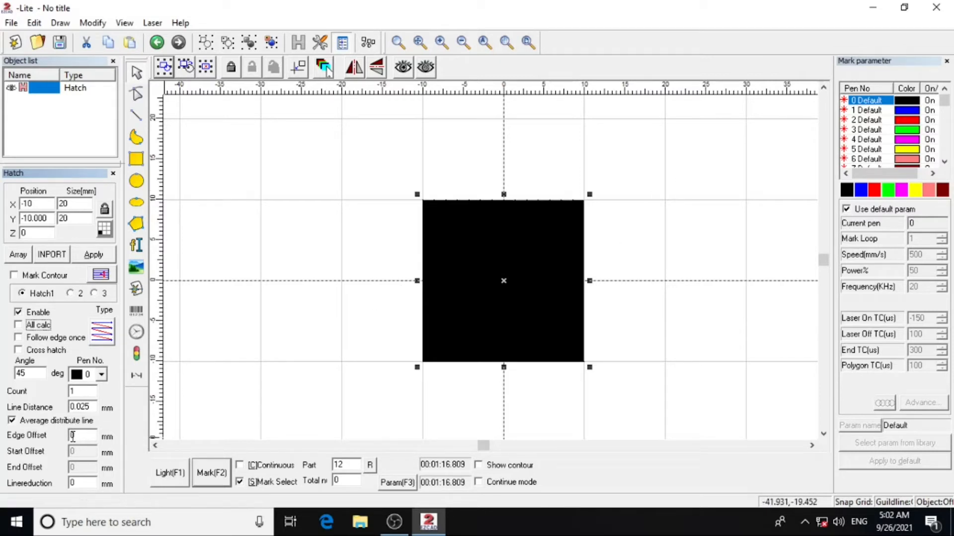
Enlarge the visible area of hatch settings, and apply a Hatch1 line distance of 1 mm to the square
left_click_drag(76, 167, 94, 98)
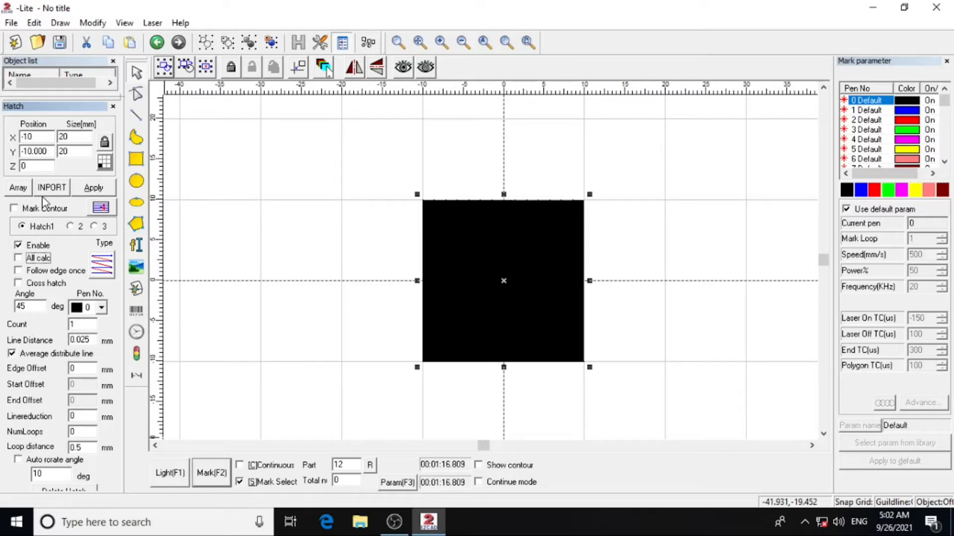
left_click(94, 340)
left_click_drag(94, 339, 51, 341)
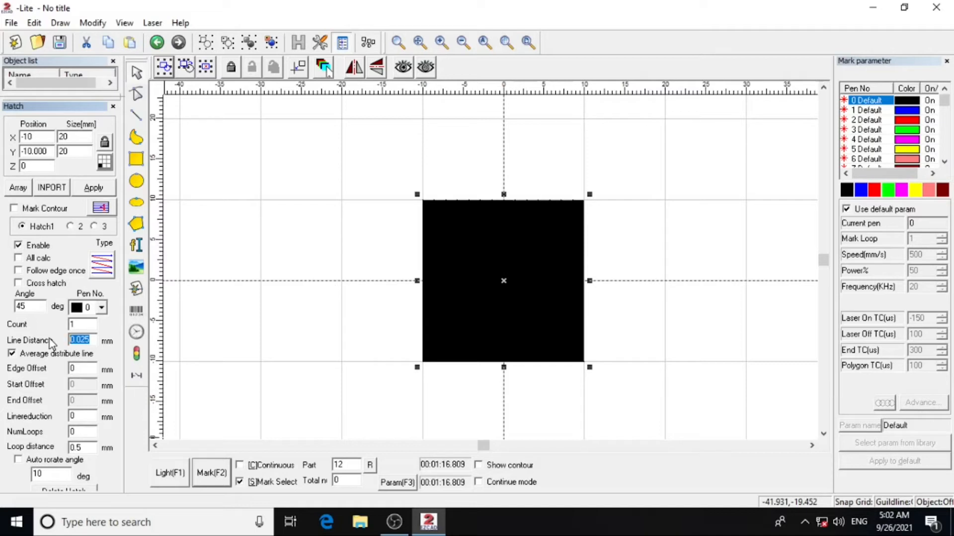
type("1")
left_click(102, 188)
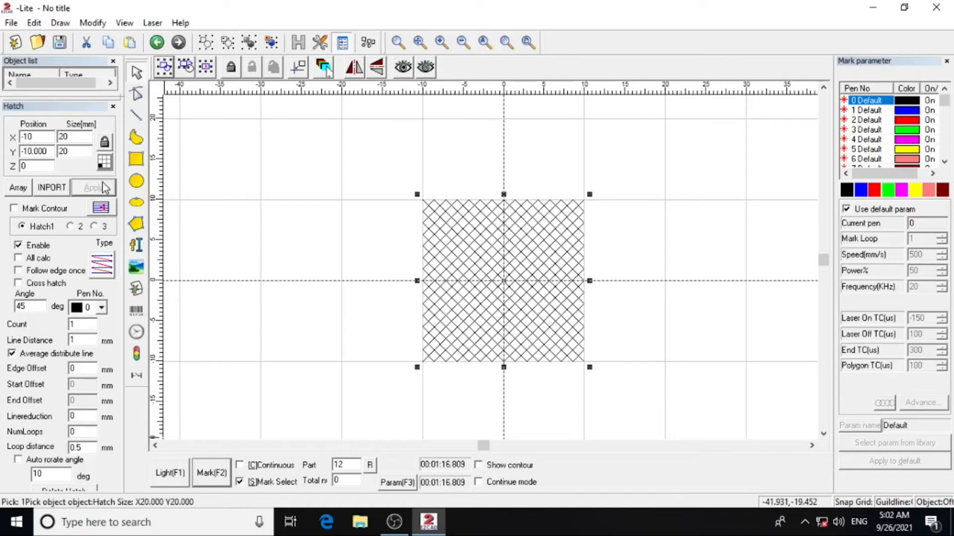
Disable hatch set 2 on the square, return to Hatch1 and apply the change
left_click(70, 226)
left_click(18, 244)
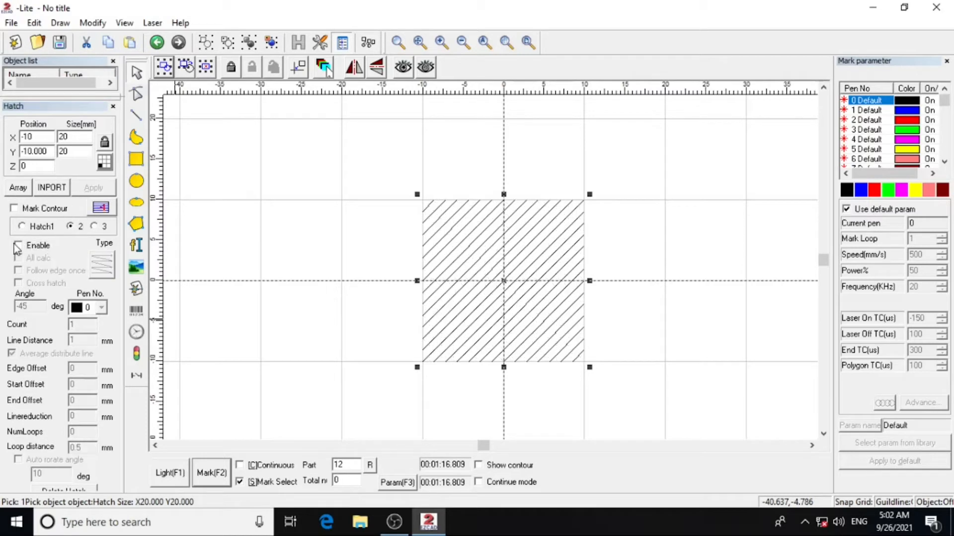
left_click(26, 228)
left_click(93, 194)
Set the Hatch1 line distance to 0.5 mm and apply it to the square
scroll(530, 267, "down", 1)
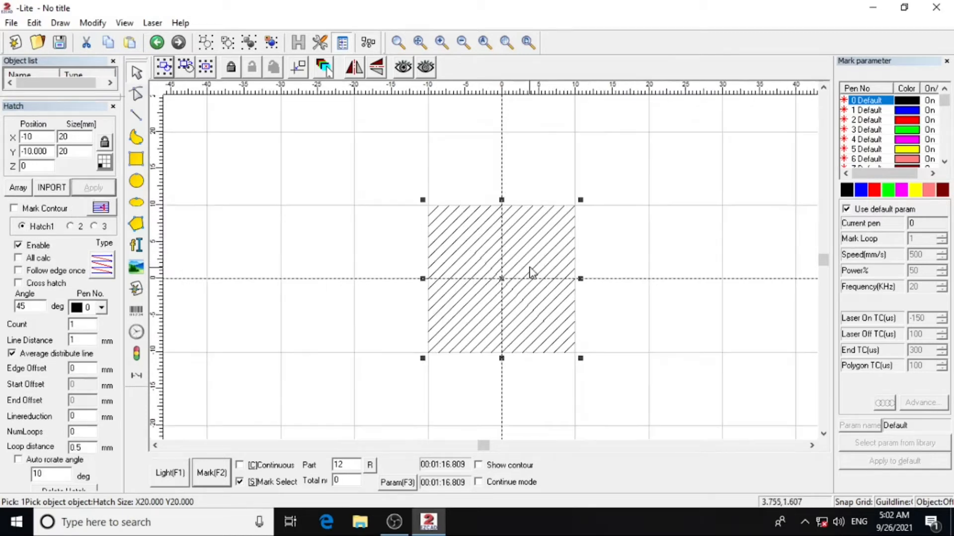
scroll(511, 300, "up", 1)
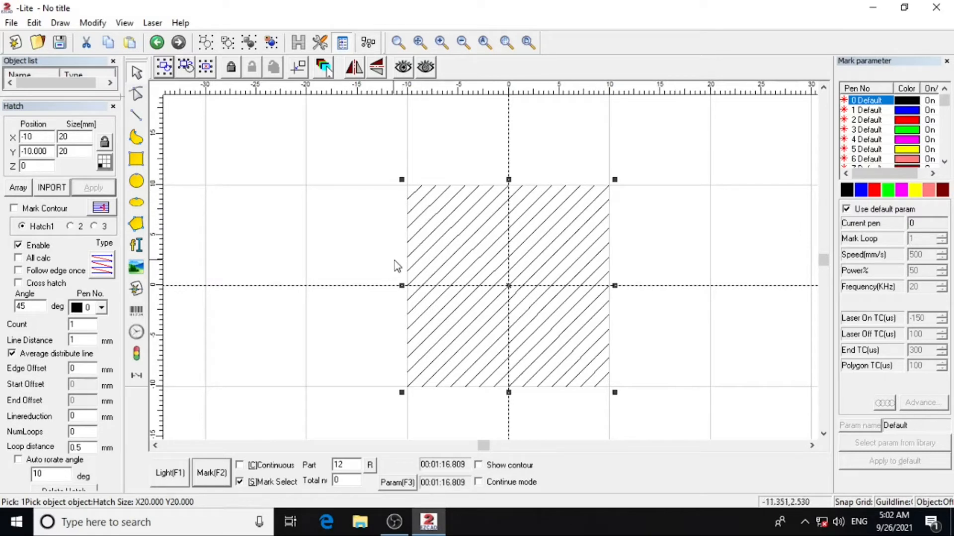
double_click(74, 340)
type("0")
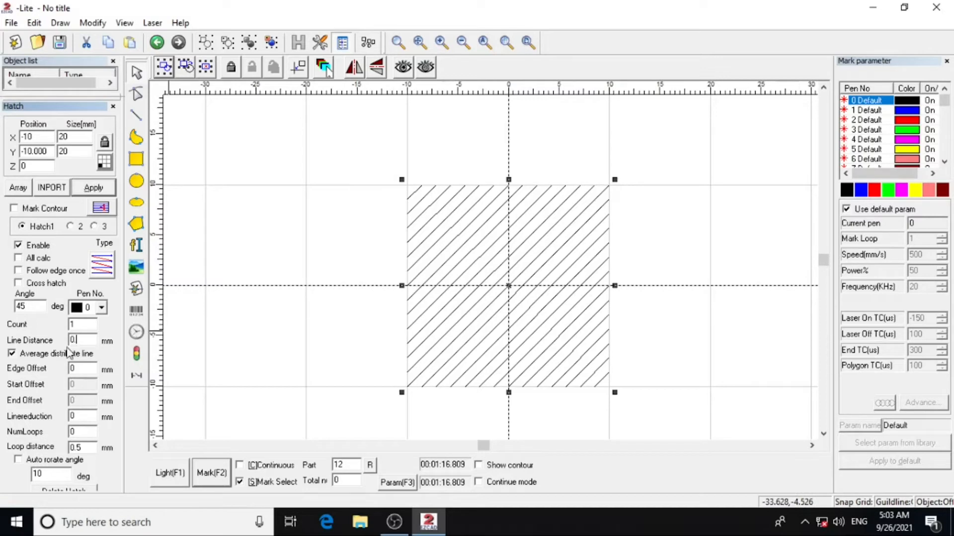
type(".5")
left_click(94, 188)
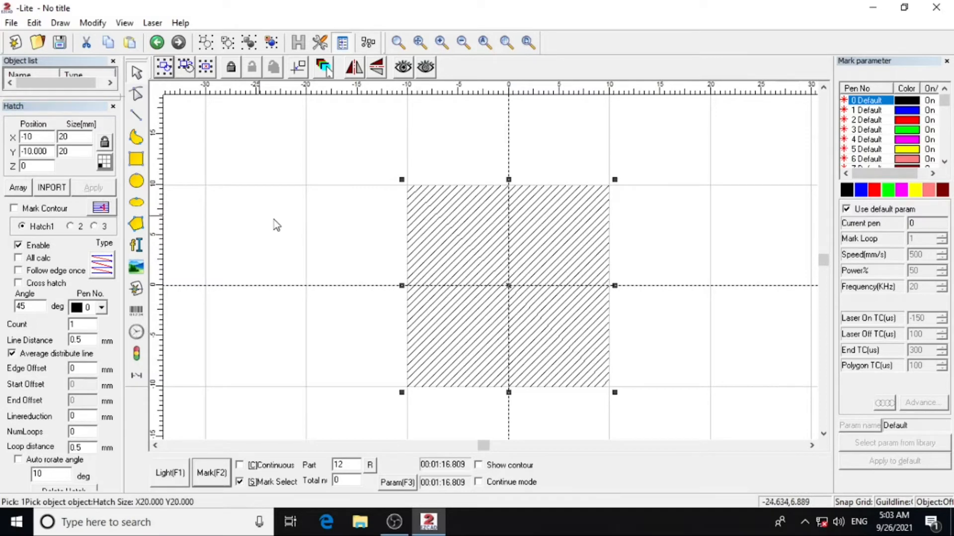
Examine the spacing of the square's hatch lines at several zoom levels
scroll(448, 229, "up", 2)
scroll(437, 246, "down", 3)
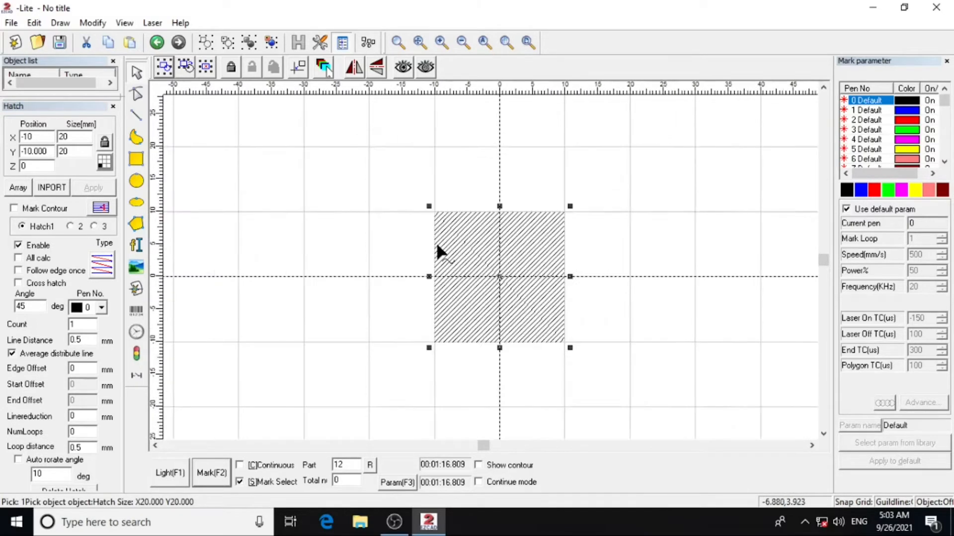
scroll(437, 246, "down", 1)
scroll(433, 291, "down", 2)
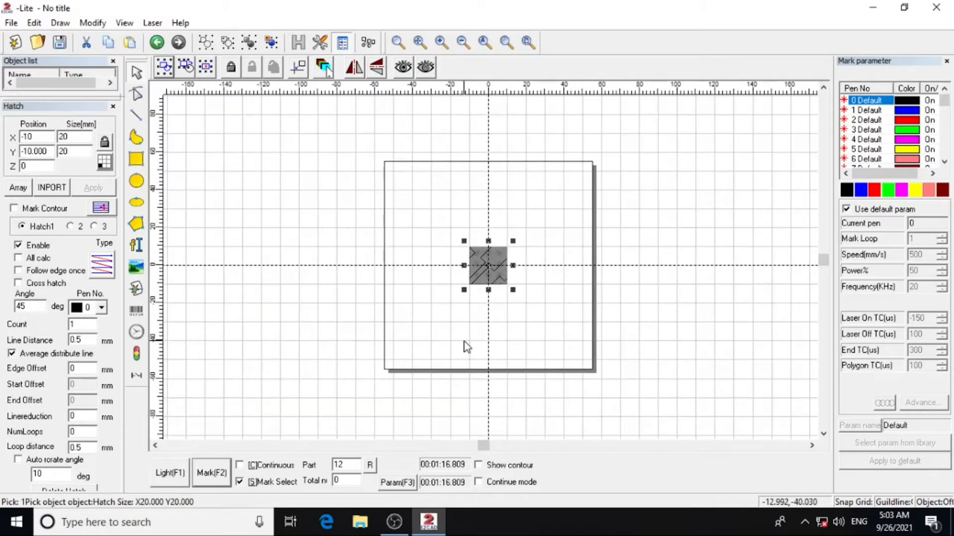
scroll(466, 347, "down", 3)
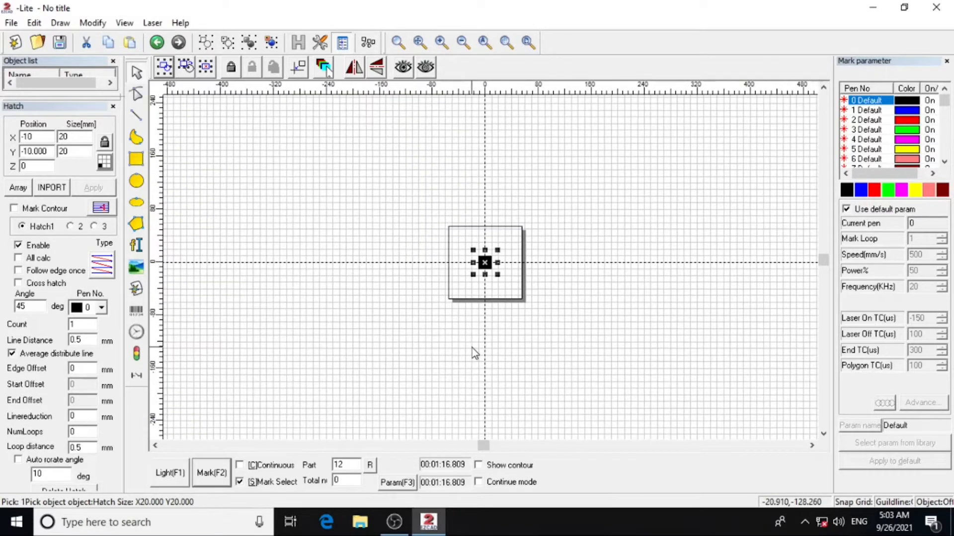
scroll(472, 347, "up", 8)
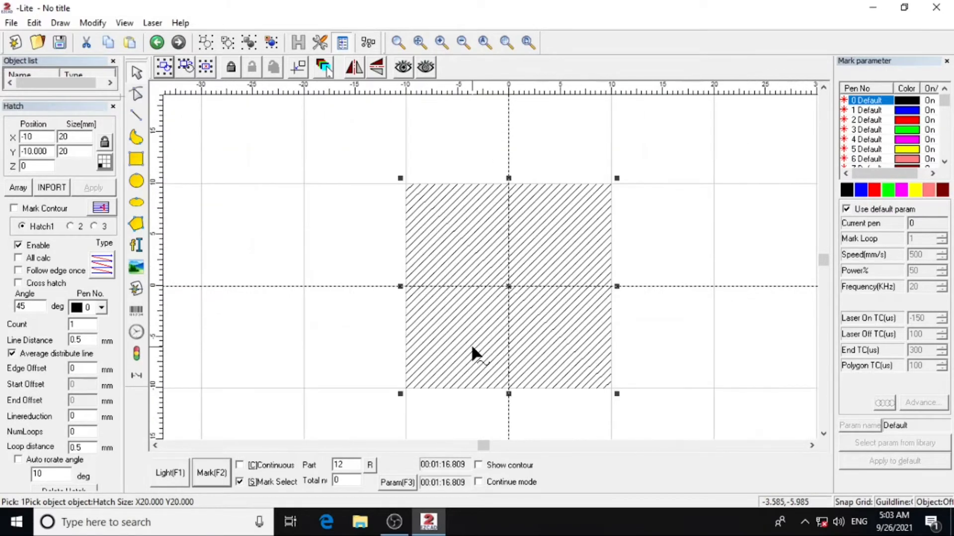
scroll(471, 344, "up", 2)
scroll(406, 341, "down", 3)
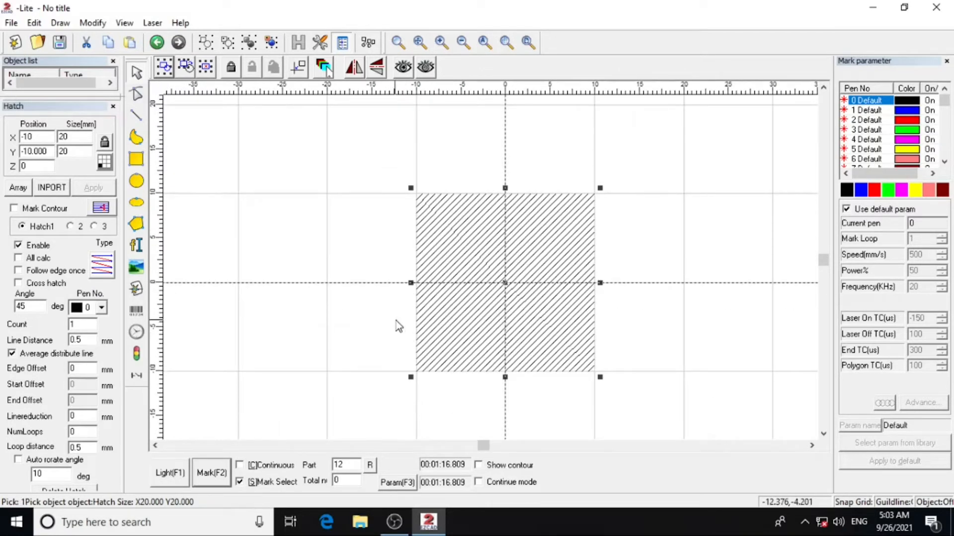
scroll(395, 321, "up", 1)
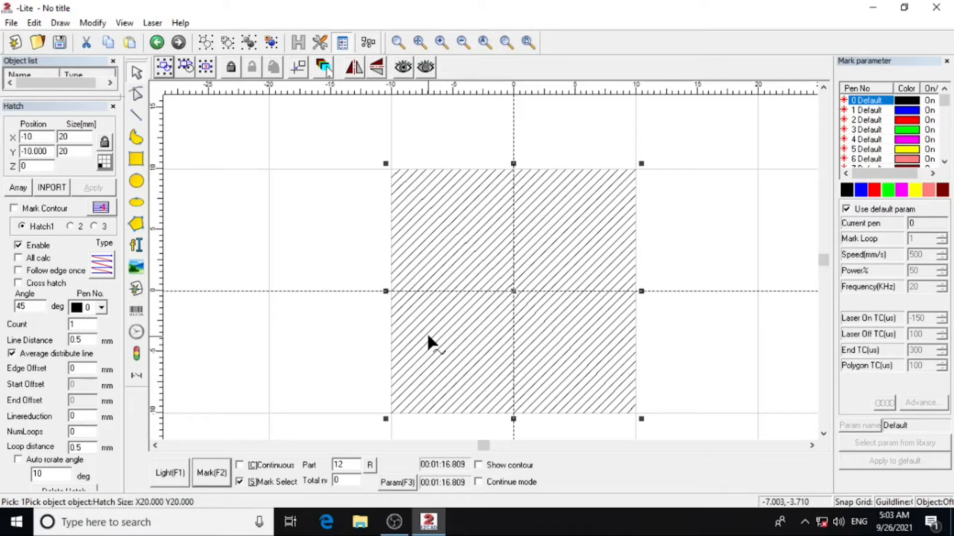
Apply a Hatch1 angle of 0 degrees to the square, and return the angle to 45 degrees
double_click(22, 306)
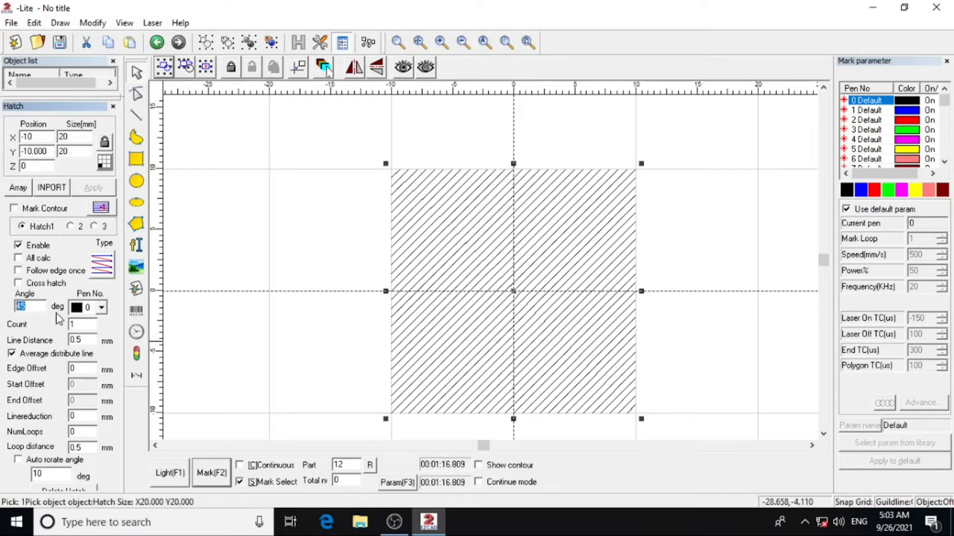
type("0")
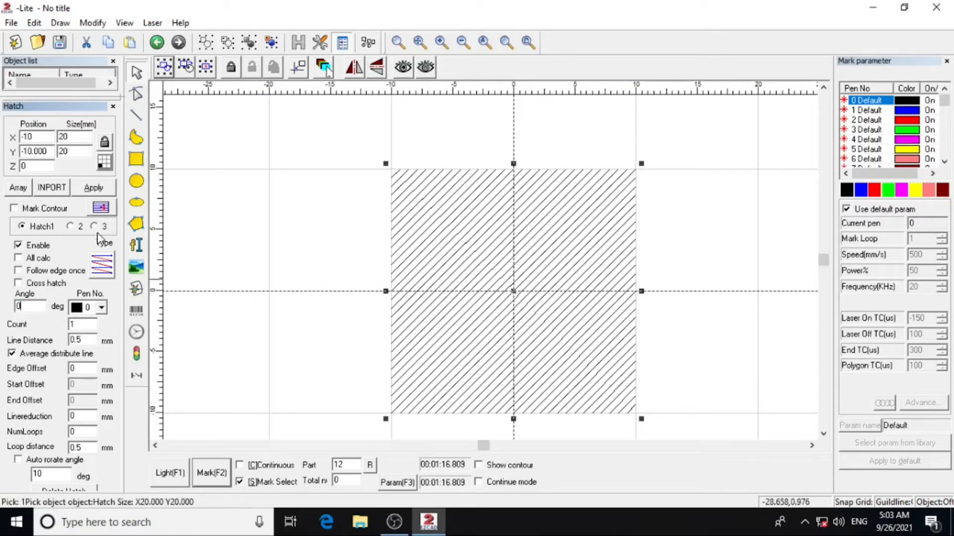
key("Return")
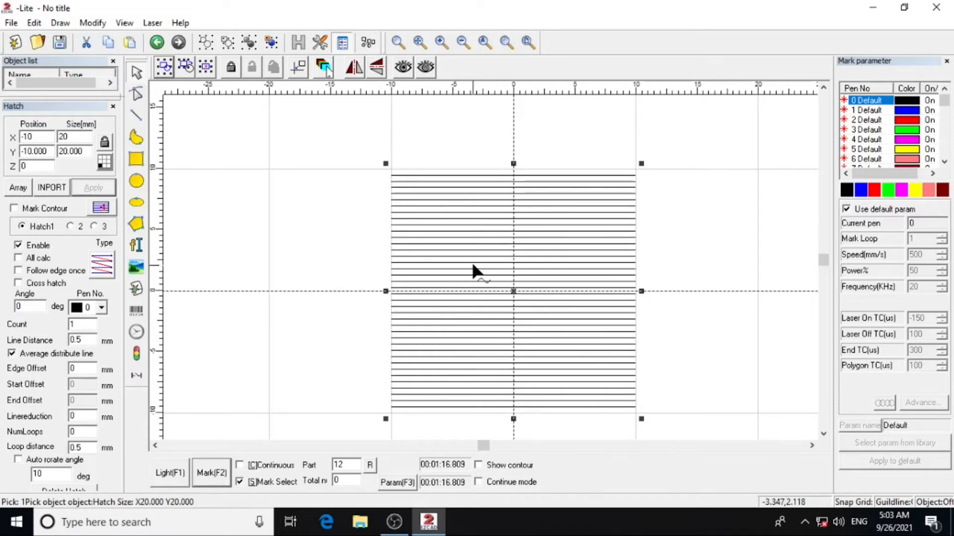
double_click(23, 306)
type("45")
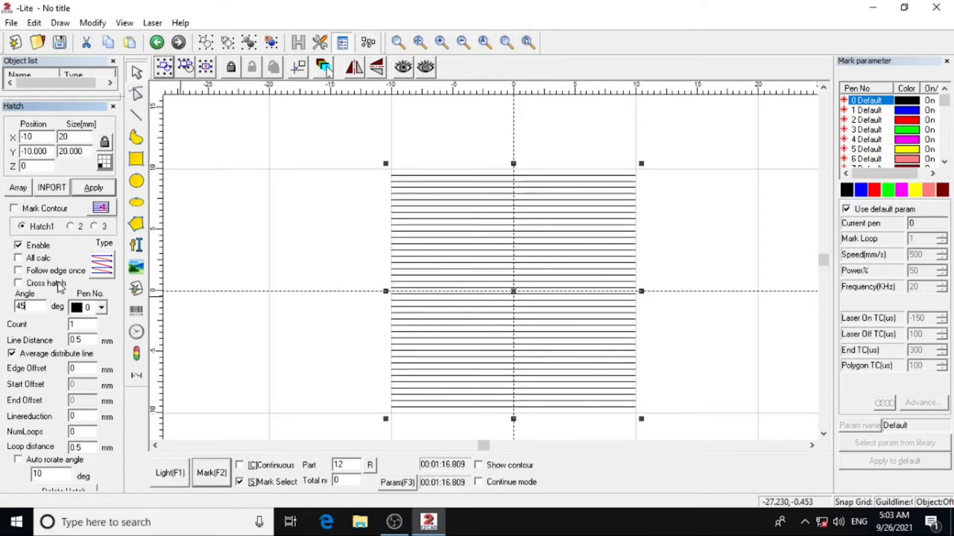
key("Return")
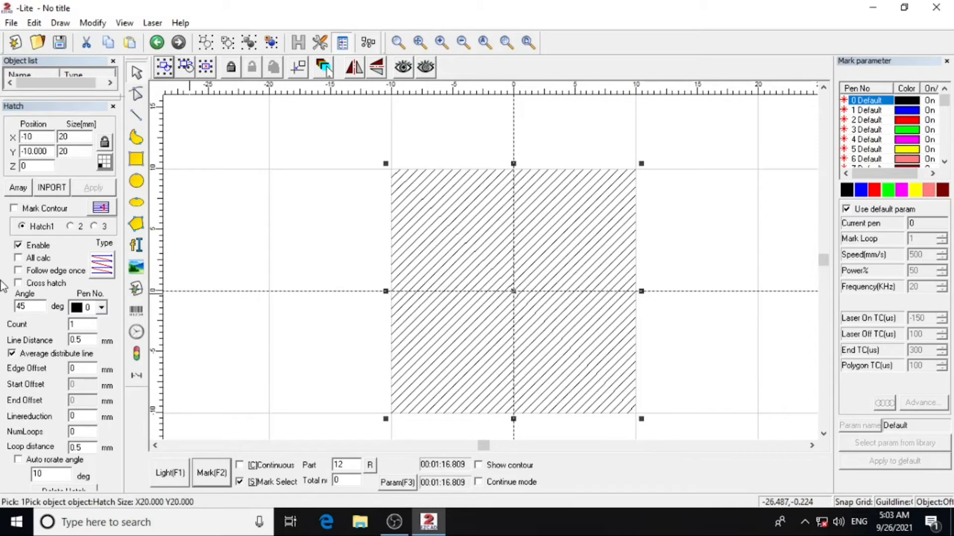
Apply a Hatch1 angle of 90 degrees to the square
double_click(22, 306)
type("90")
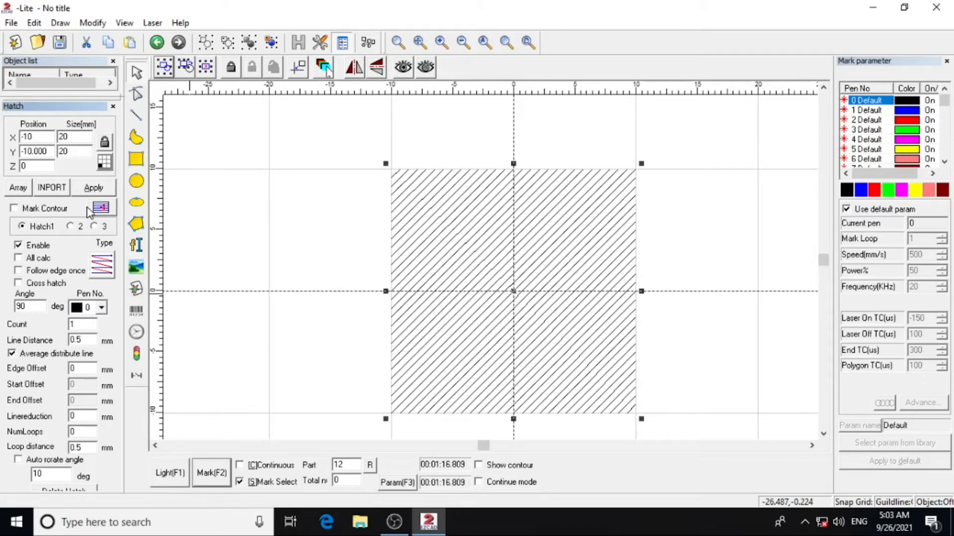
key("Return")
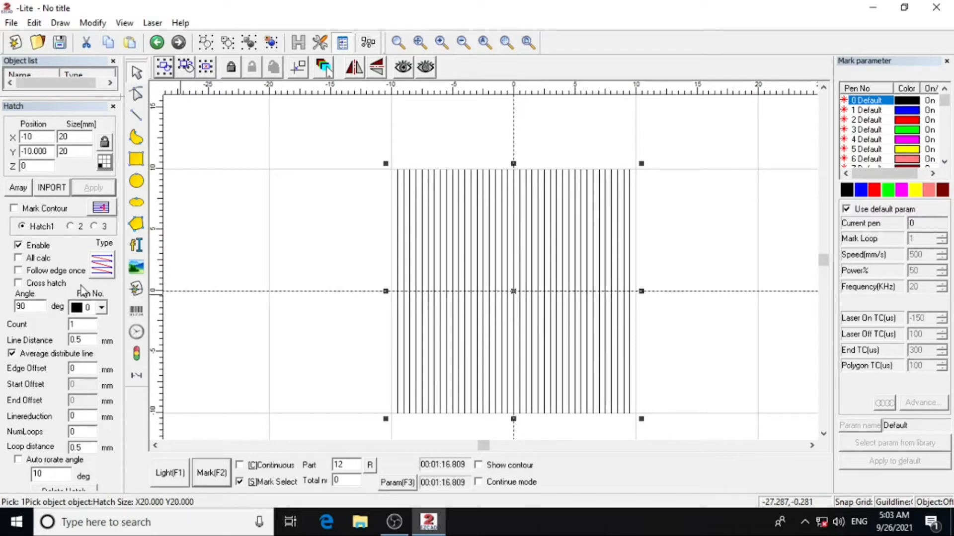
Set the Hatch1 angle to 45 degrees, turn on Cross hatch and apply both to the square
double_click(27, 307)
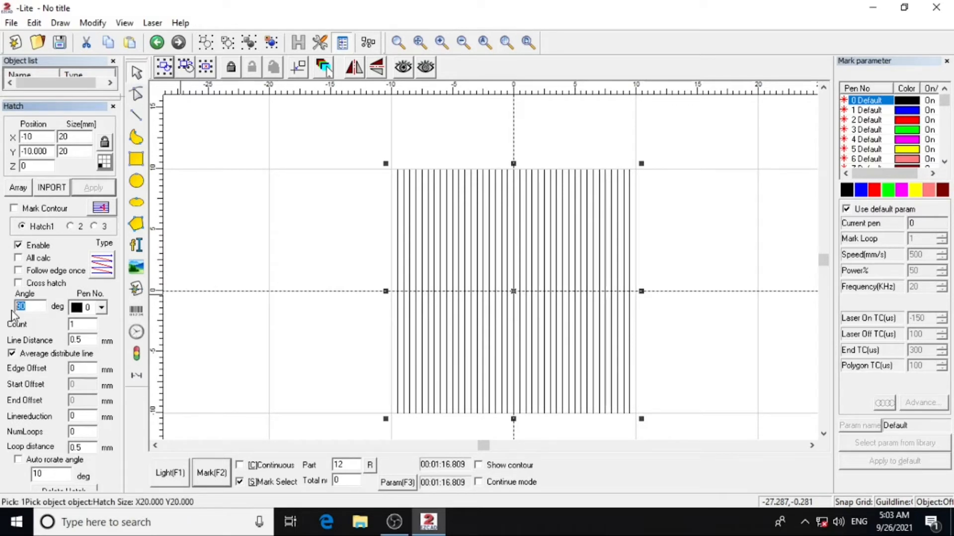
type("45")
left_click(18, 284)
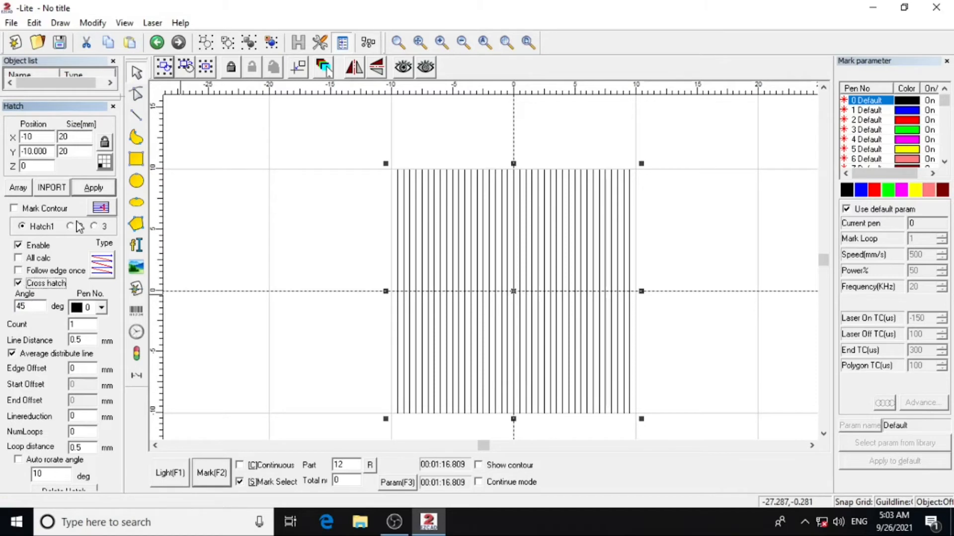
left_click(90, 192)
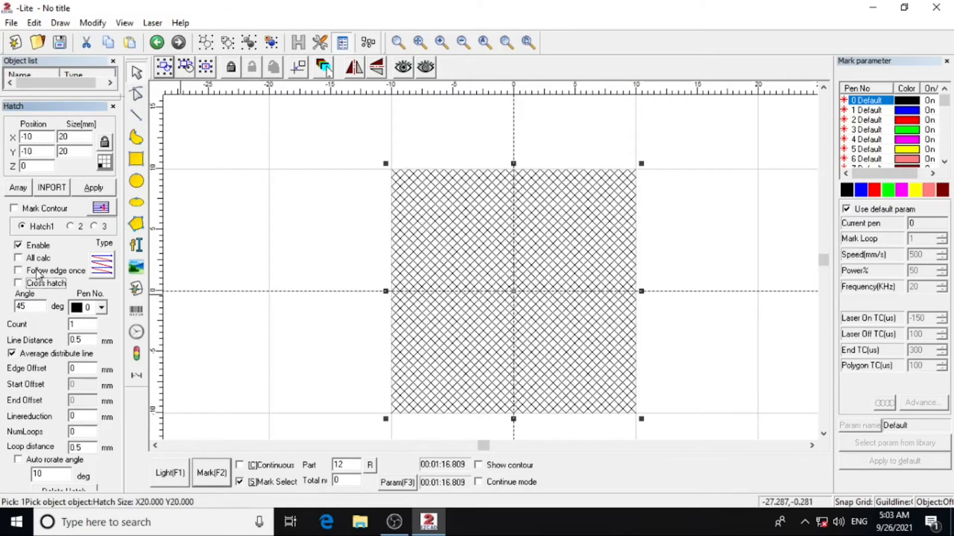
Apply the square's hatch with Cross hatch off, and turn the option back on and reapply it
left_click(95, 193)
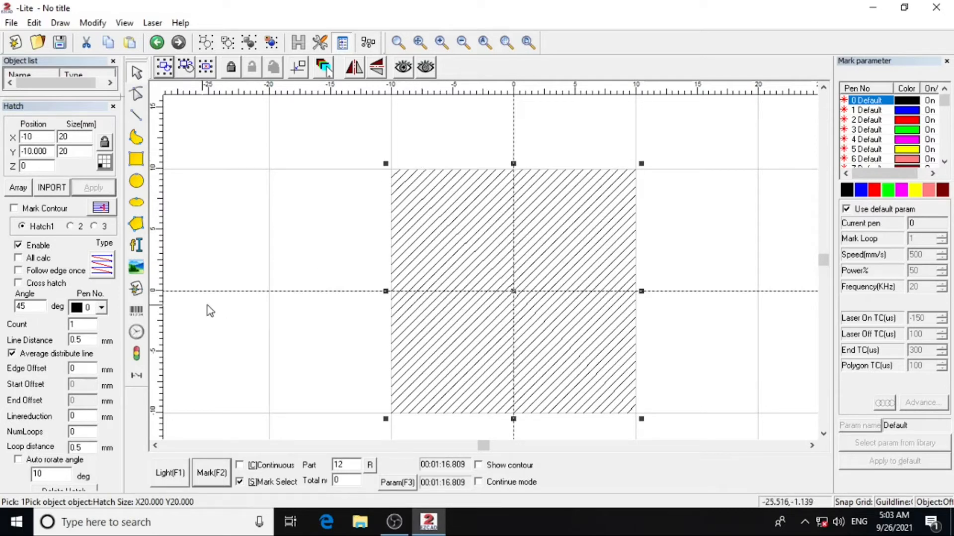
left_click(44, 284)
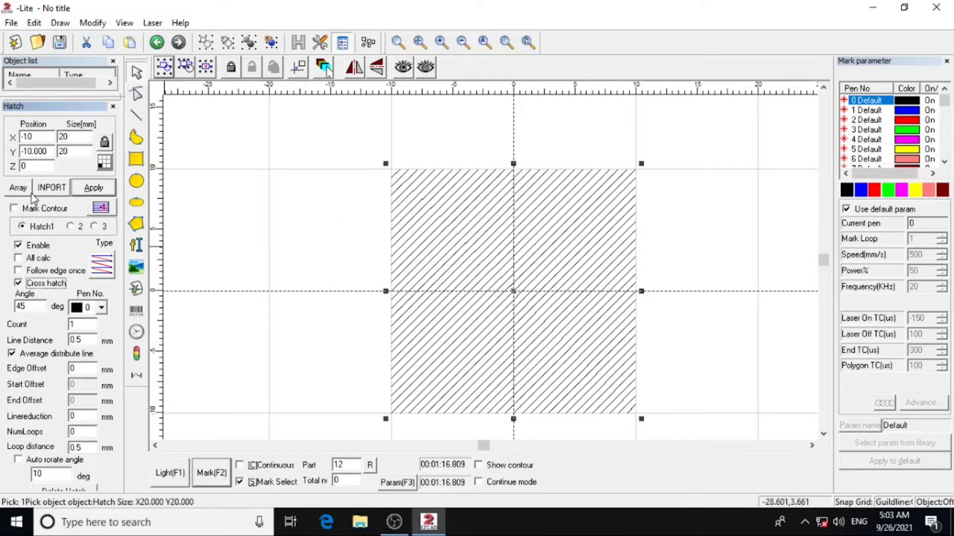
left_click(82, 191)
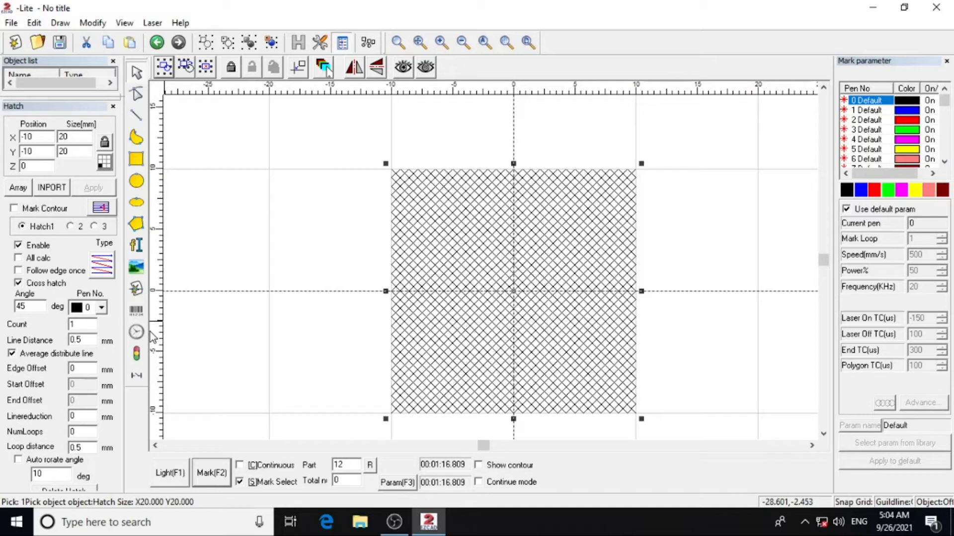
Set the Hatch1 line distance to 0.025 mm and apply it to the cross-hatched square
left_click(82, 340)
key("BackSpace")
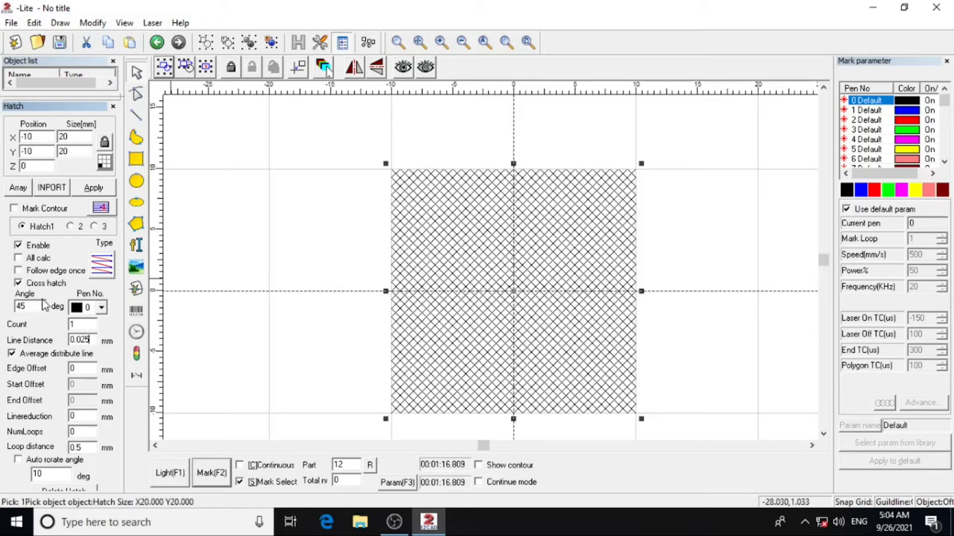
left_click(96, 191)
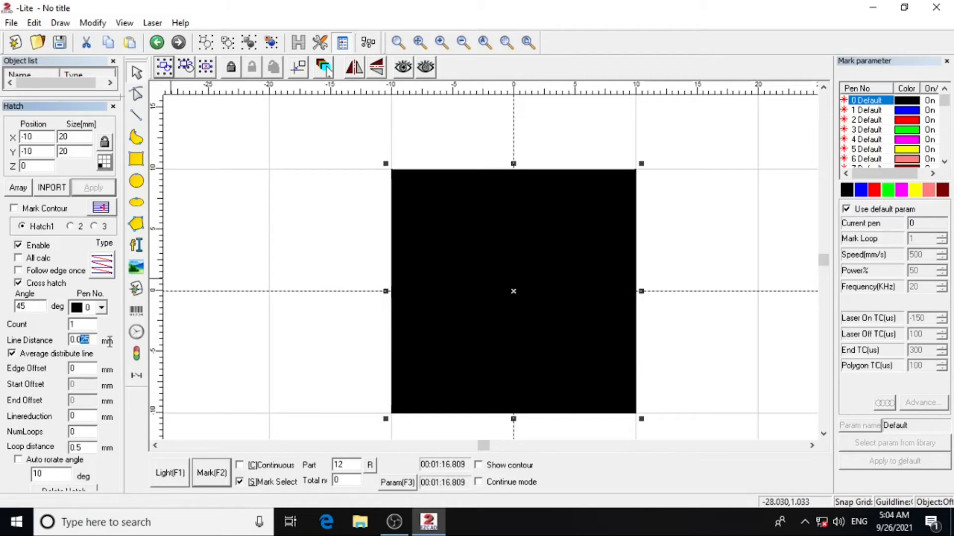
Set the Hatch1 line distance to 0.04 mm, apply it and inspect the cross-hatch density up close
type("4")
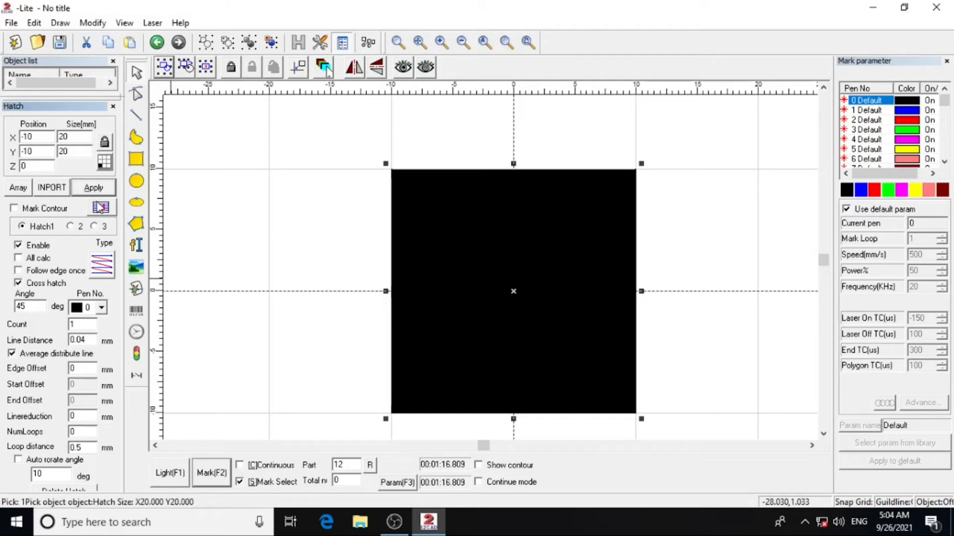
left_click(95, 187)
scroll(280, 228, "up", 2)
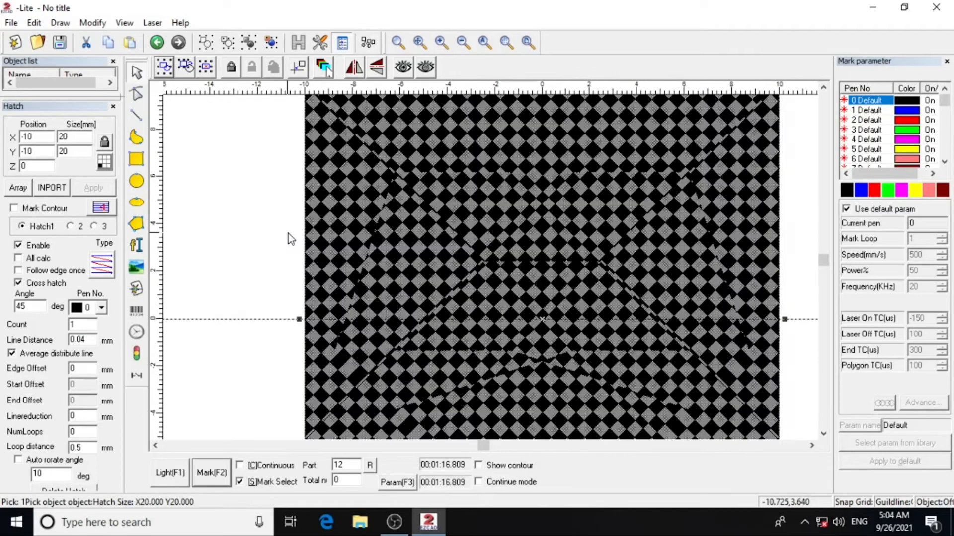
scroll(287, 232, "up", 4)
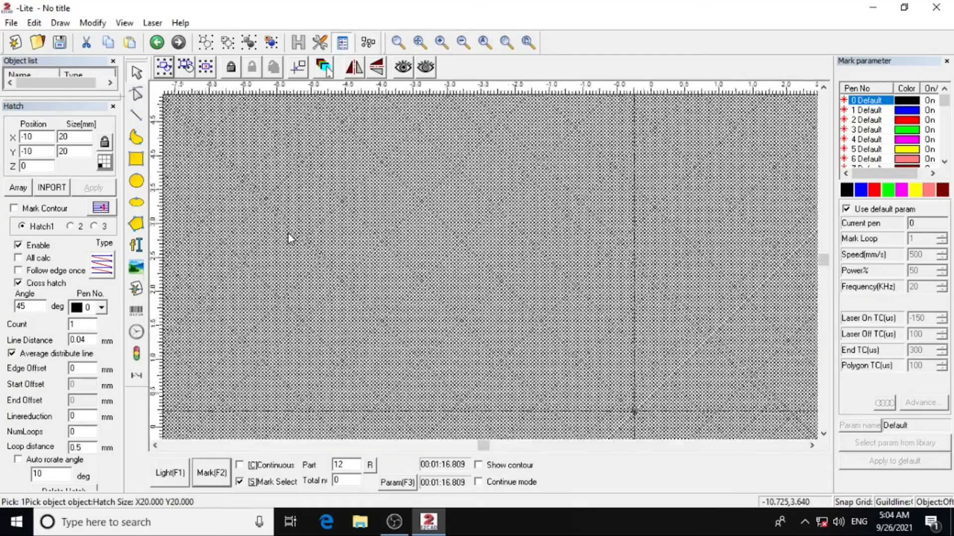
scroll(290, 231, "down", 3)
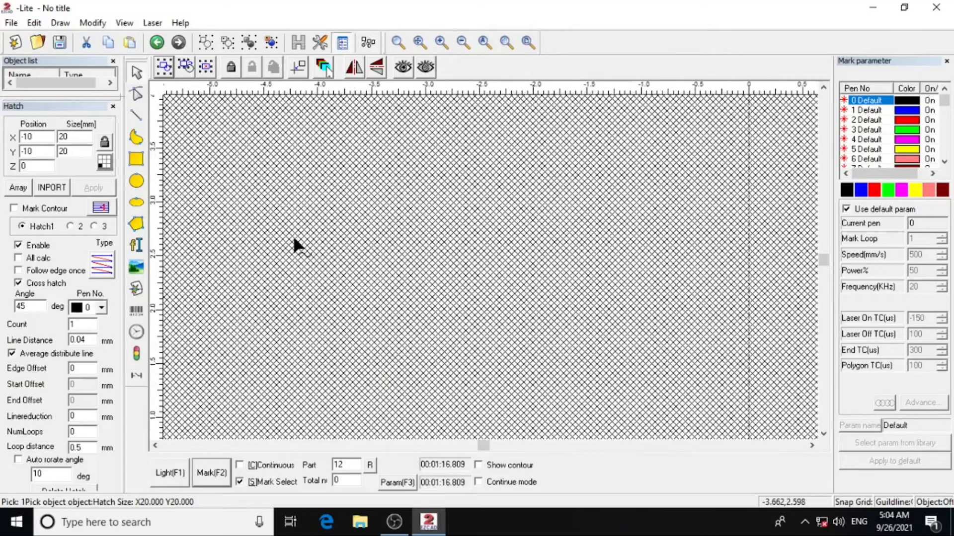
scroll(481, 296, "down", 5)
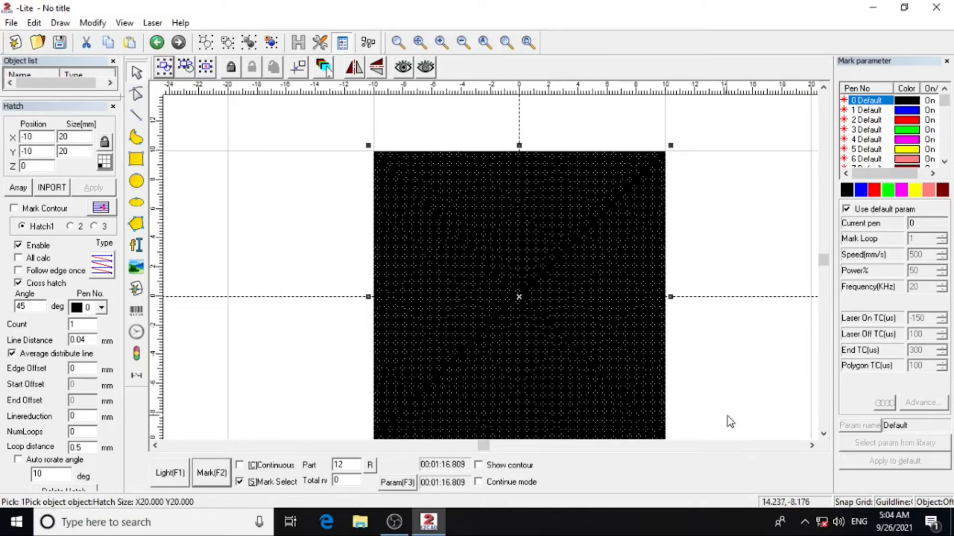
scroll(731, 414, "down", 1)
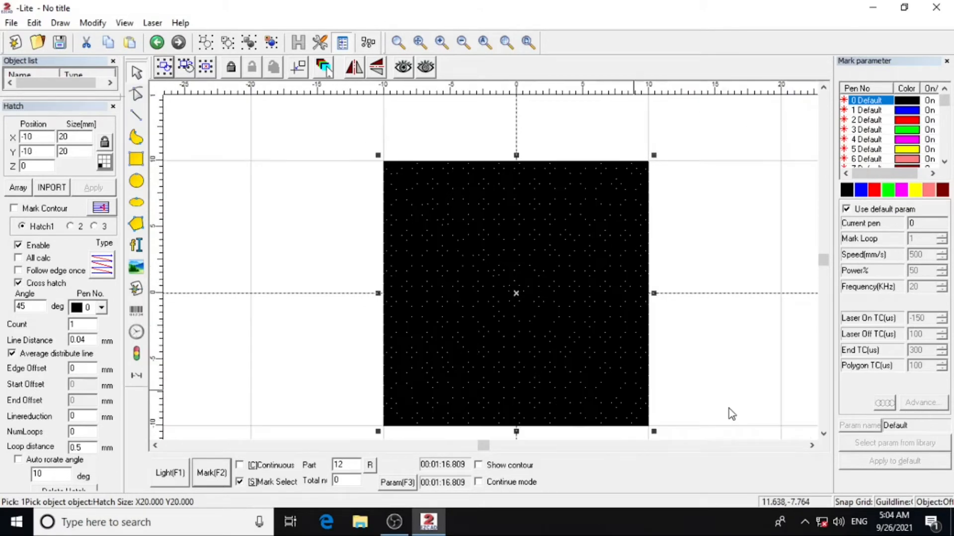
Turn off the default parameters for pen 0 and view the saved entries in the parameter library without loading one
scroll(863, 422, "down", 1)
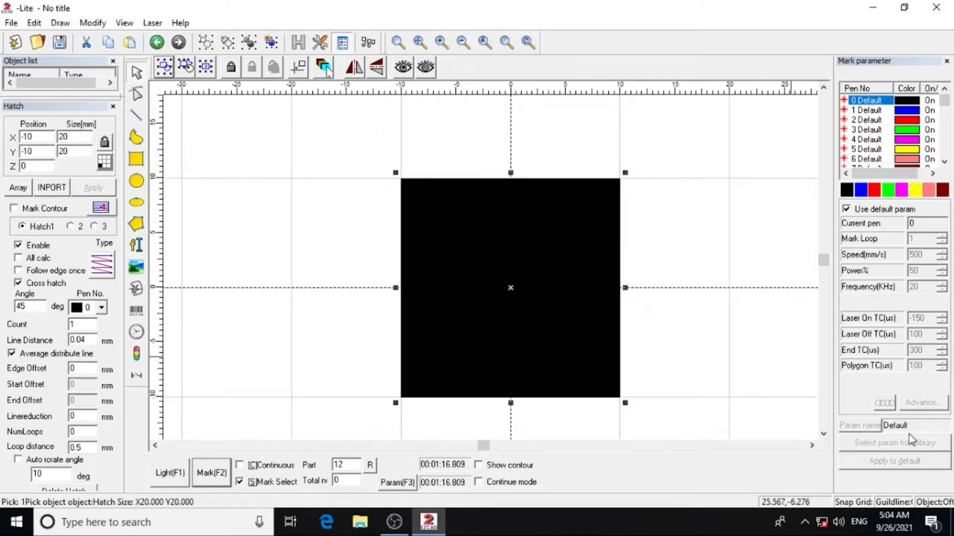
left_click(846, 209)
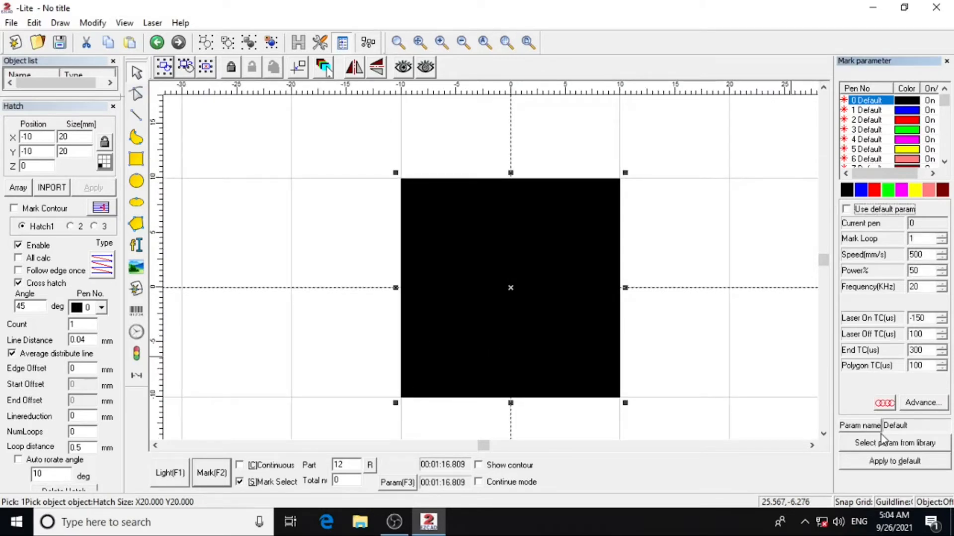
left_click(883, 443)
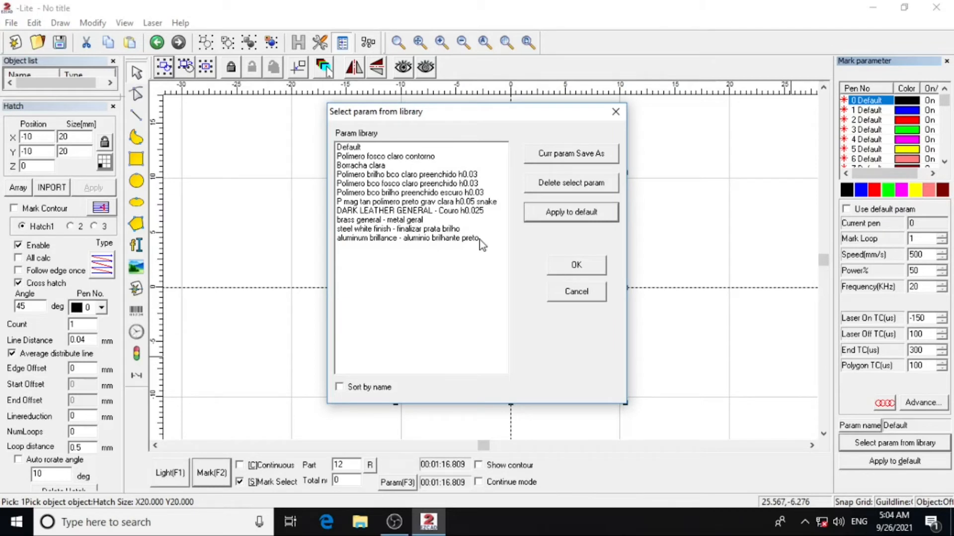
left_click(569, 263)
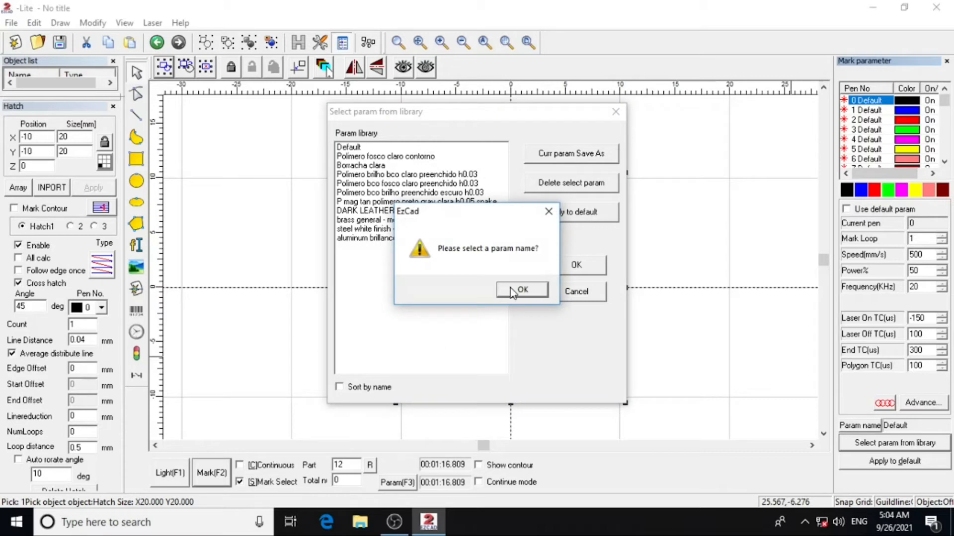
left_click(519, 290)
left_click(615, 111)
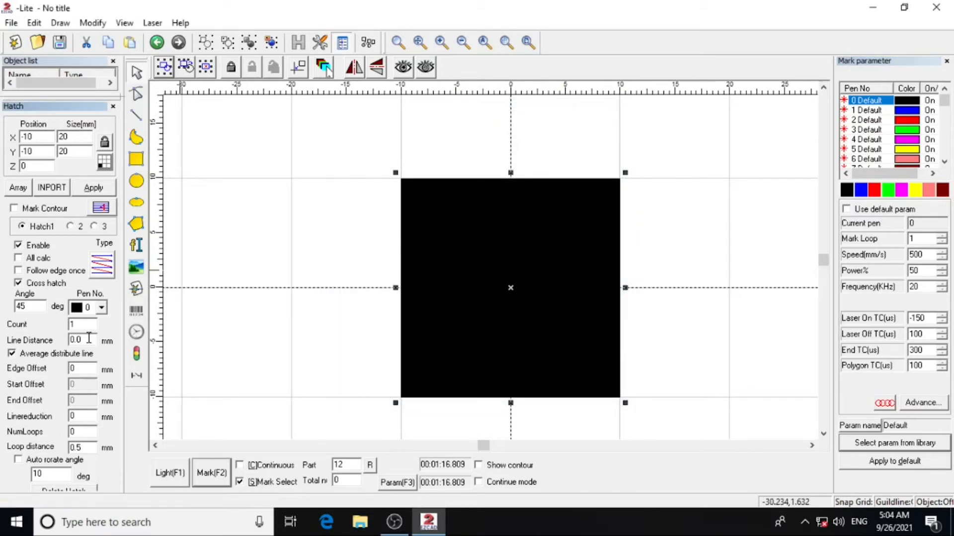
Set the Hatch1 line distance to 0.03 mm, apply it to the square and inspect the cross-hatch spacing up close
left_click(96, 188)
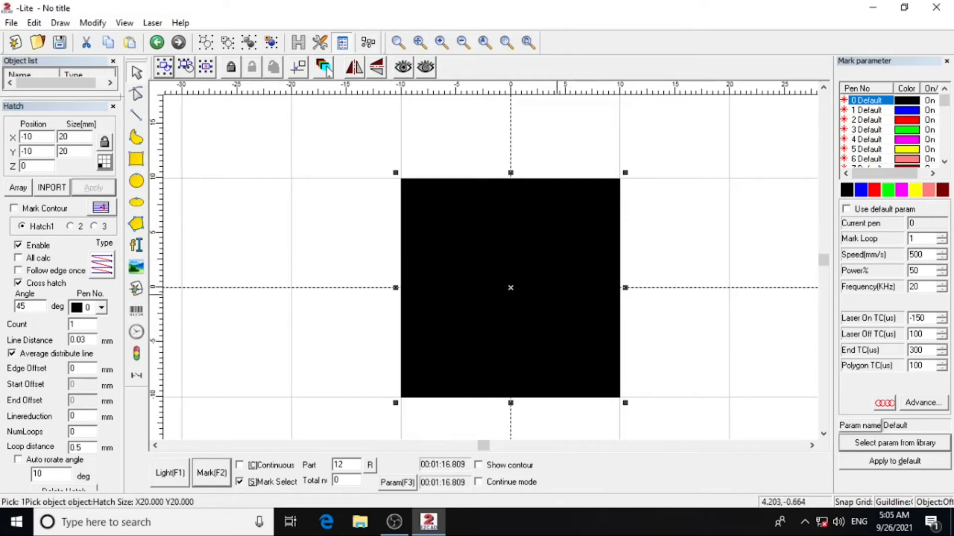
scroll(253, 197, "up", 5)
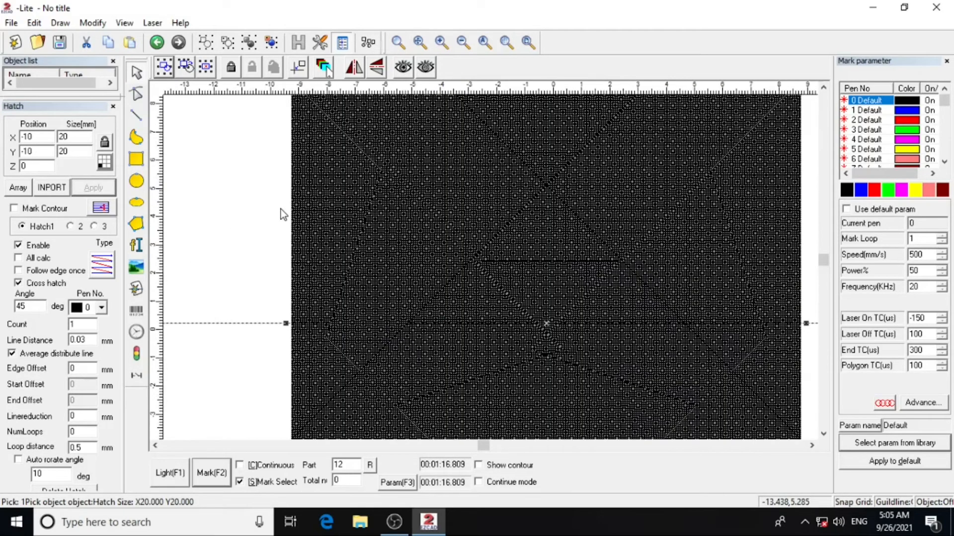
scroll(281, 209, "up", 4)
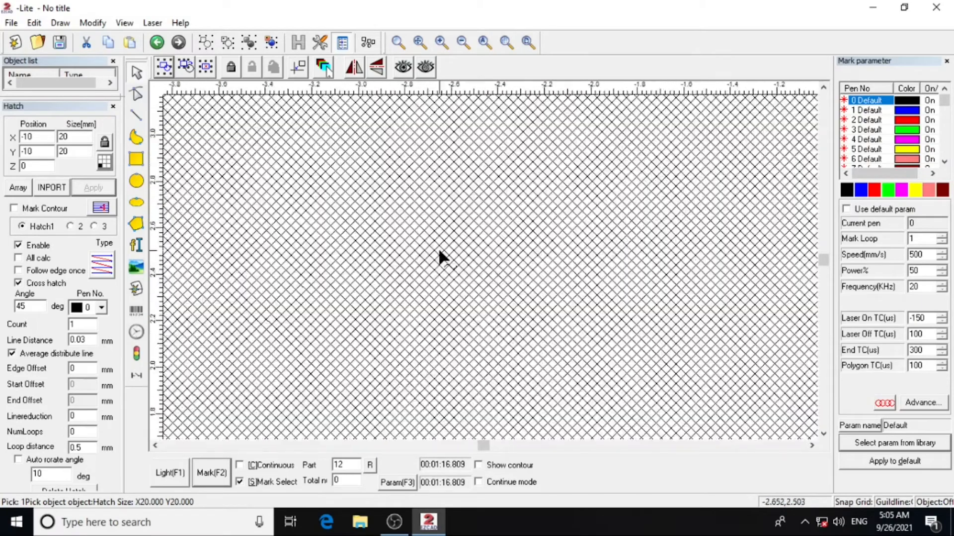
scroll(467, 262, "down", 9)
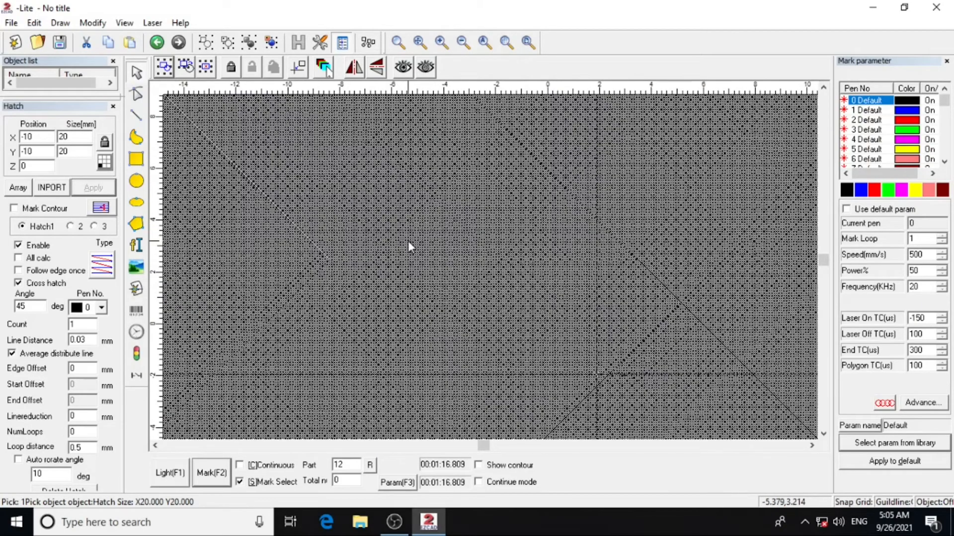
scroll(382, 247, "down", 2)
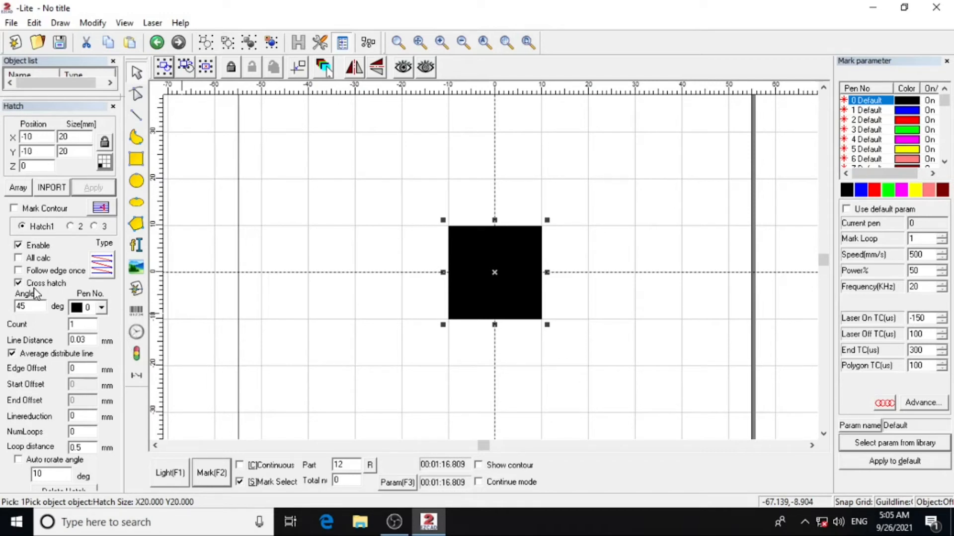
scroll(495, 271, "down", 1)
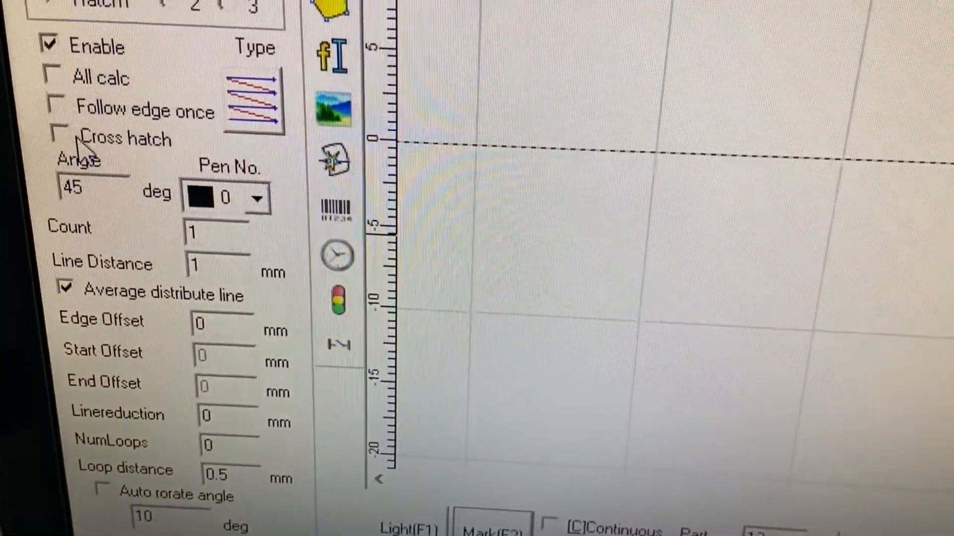
Turn on Cross hatch for the selected shape and set its Hatch1 line distance to 0.04 mm
left_click(152, 79)
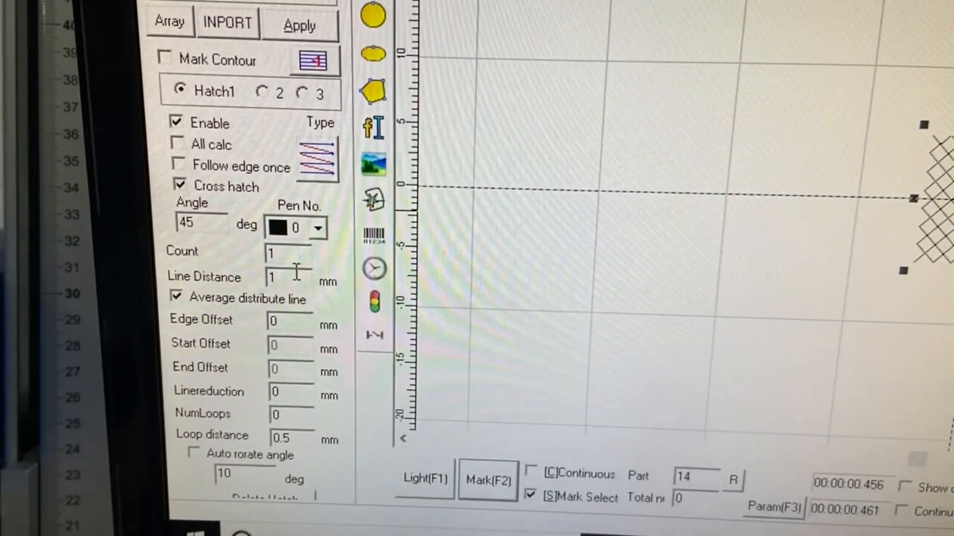
double_click(199, 272)
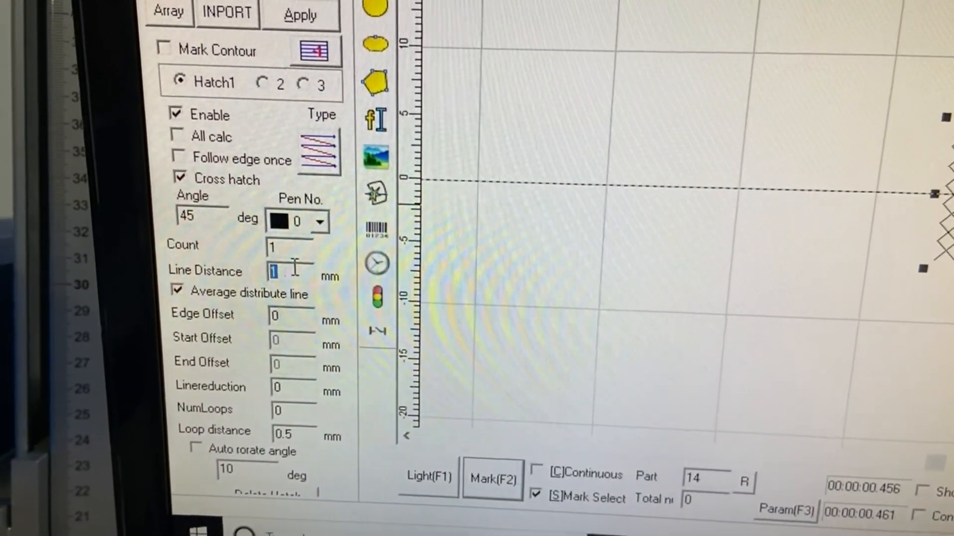
type("0.04")
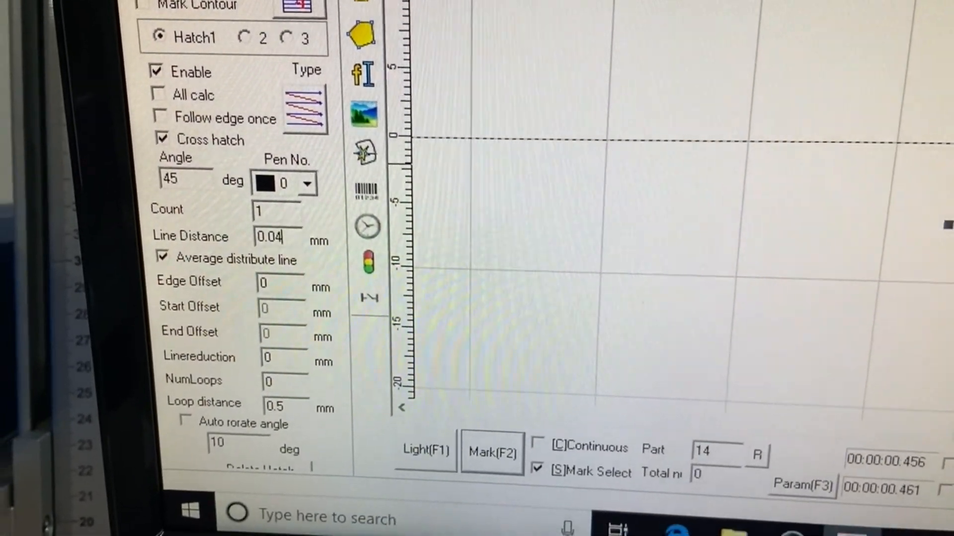